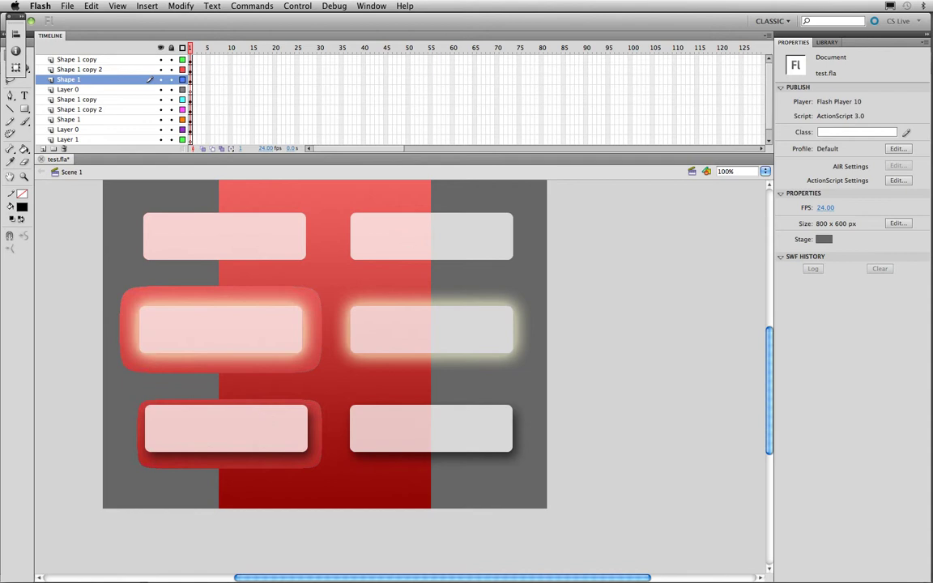
- Switch from Flash to Photoshop's PSD_basicTextures document
key("super+Tab")
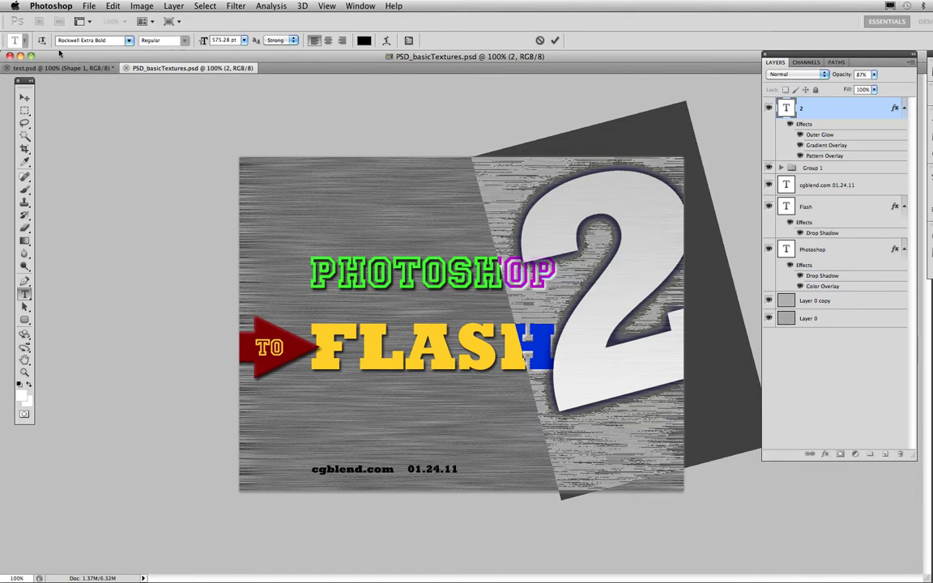
- Create a new Web 800 x 600 document and convert its Background into Layer 0
left_click(90, 6)
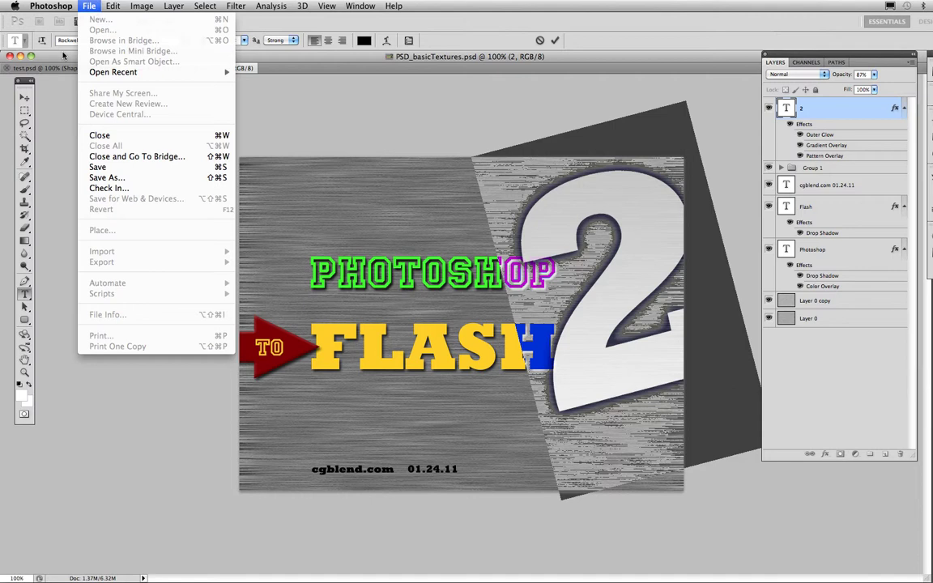
key("Escape")
left_click(24, 96)
left_click(89, 7)
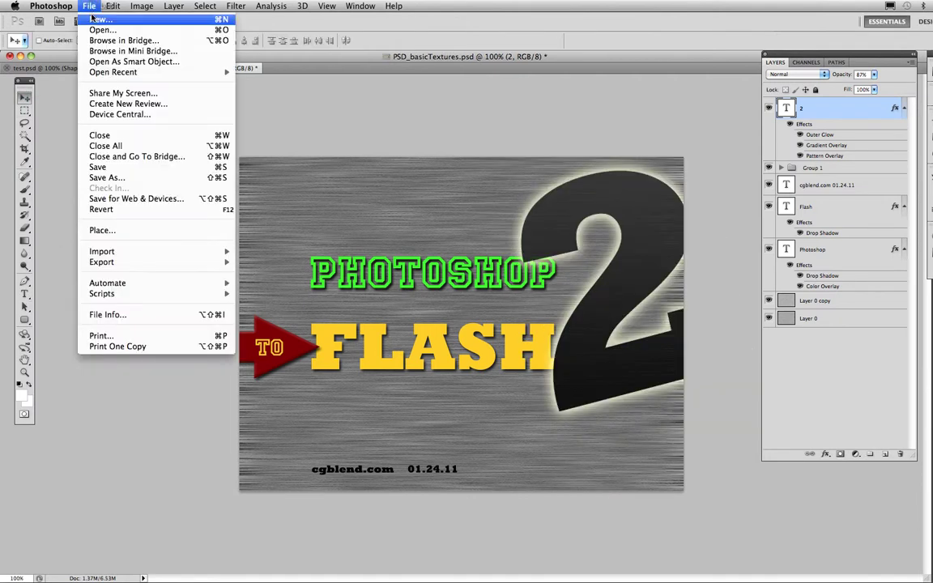
left_click(100, 19)
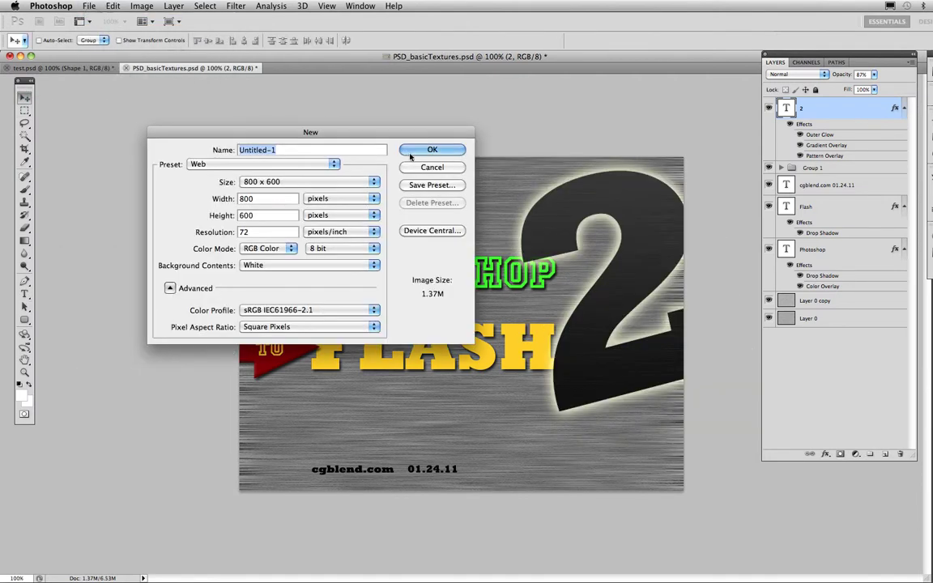
left_click(413, 151)
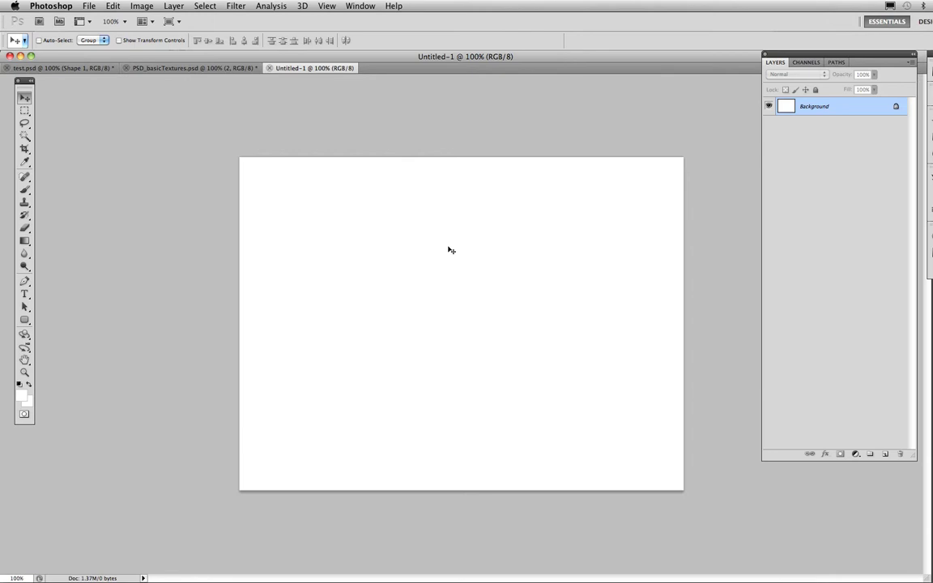
double_click(784, 105)
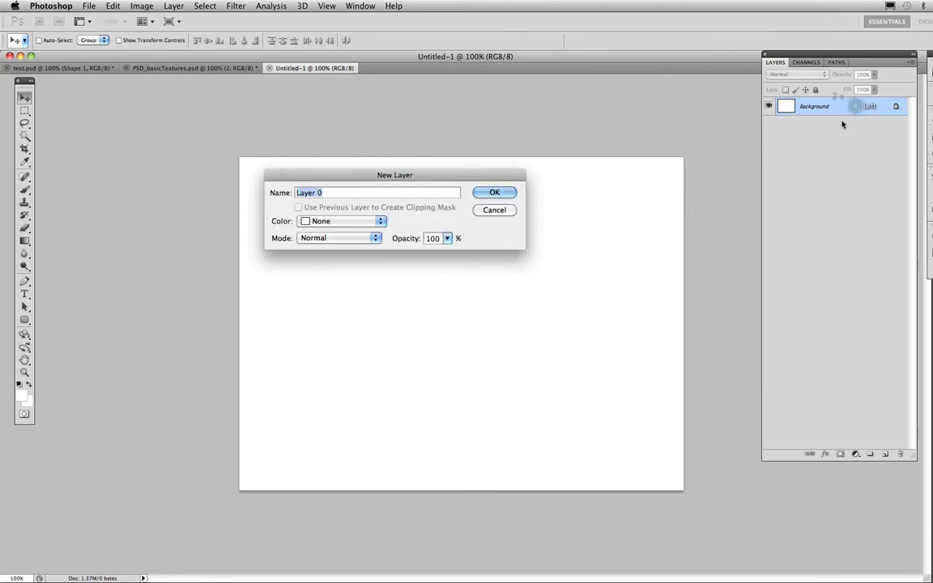
left_click(496, 194)
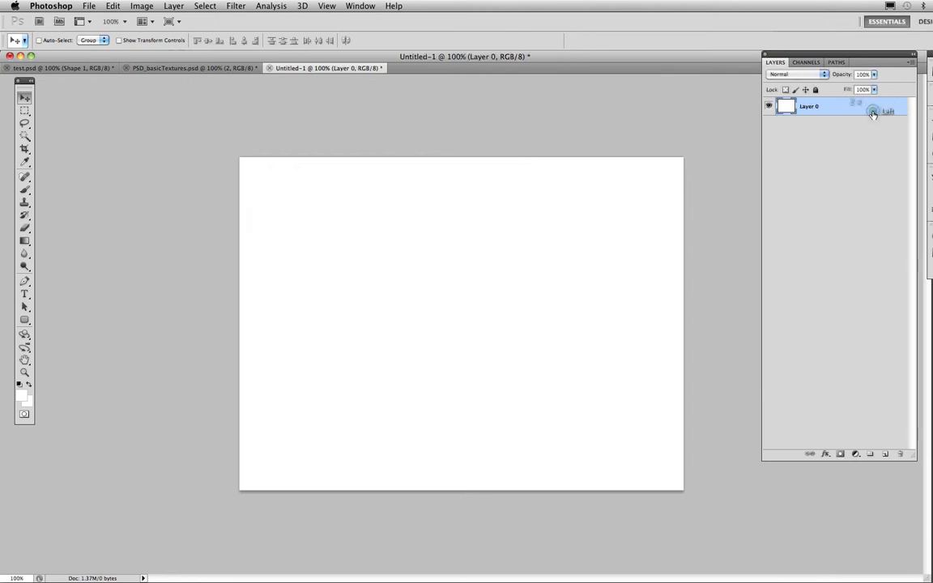
- Add a red Color Overlay, an 80% Gradient Overlay and a dark slate Pattern Overlay to Layer 0
double_click(873, 111)
left_click(473, 282)
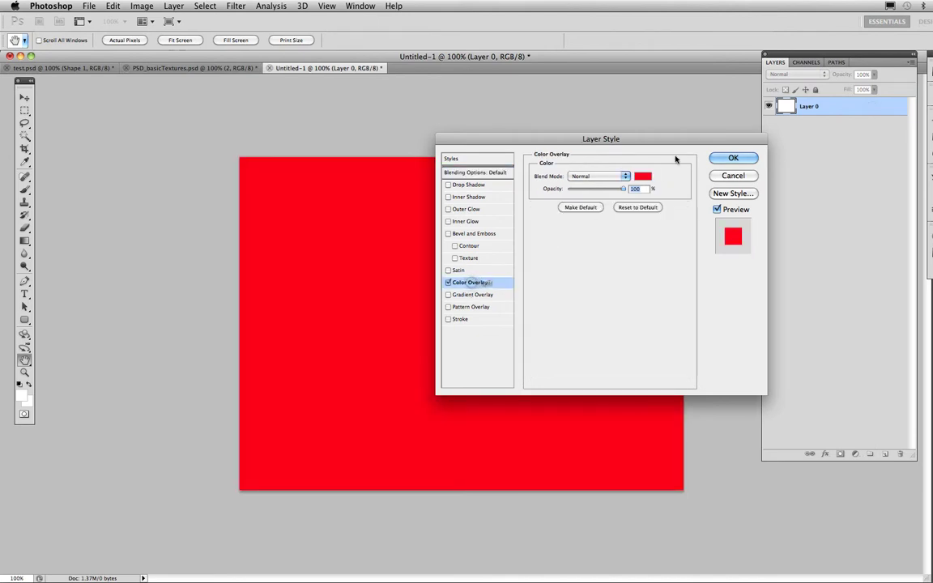
left_click(478, 295)
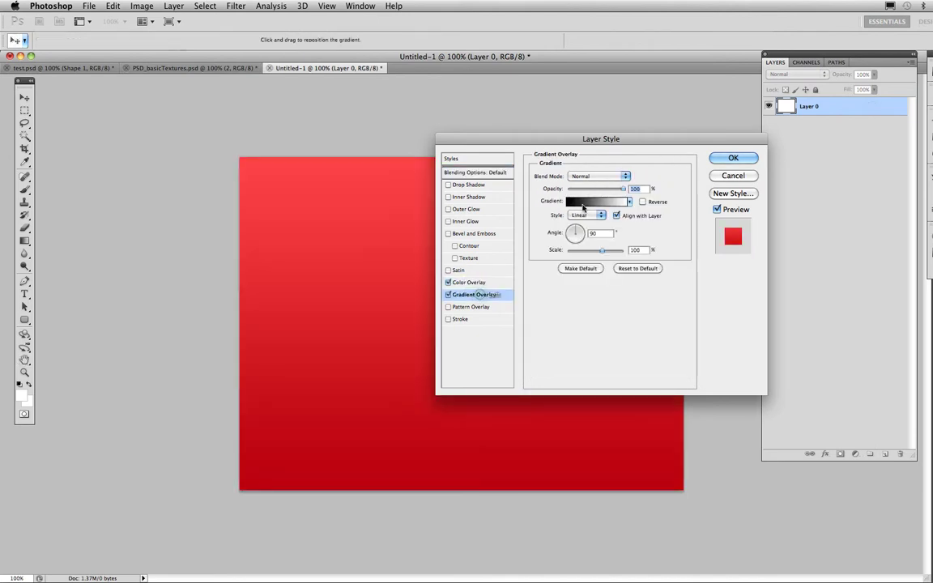
left_click_drag(615, 193, 612, 189)
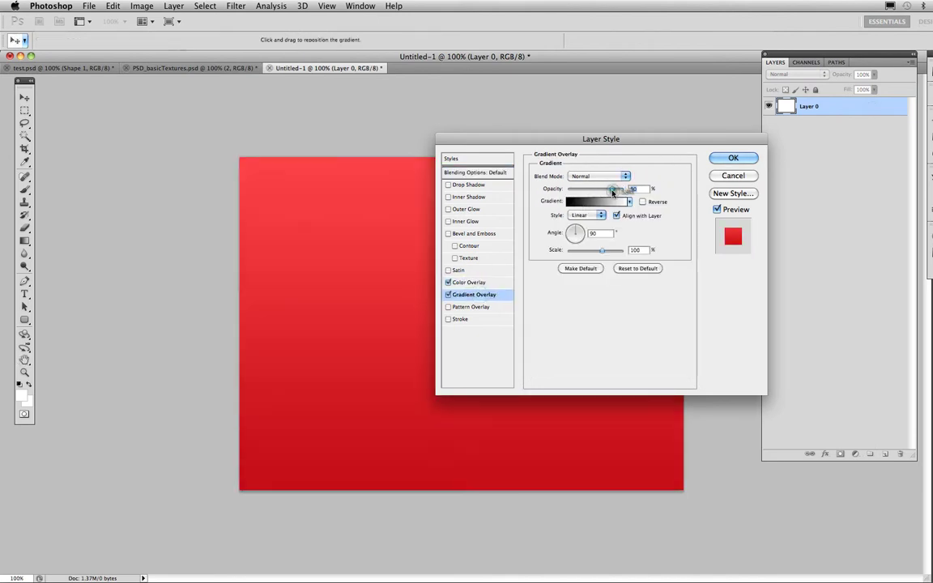
left_click(471, 308)
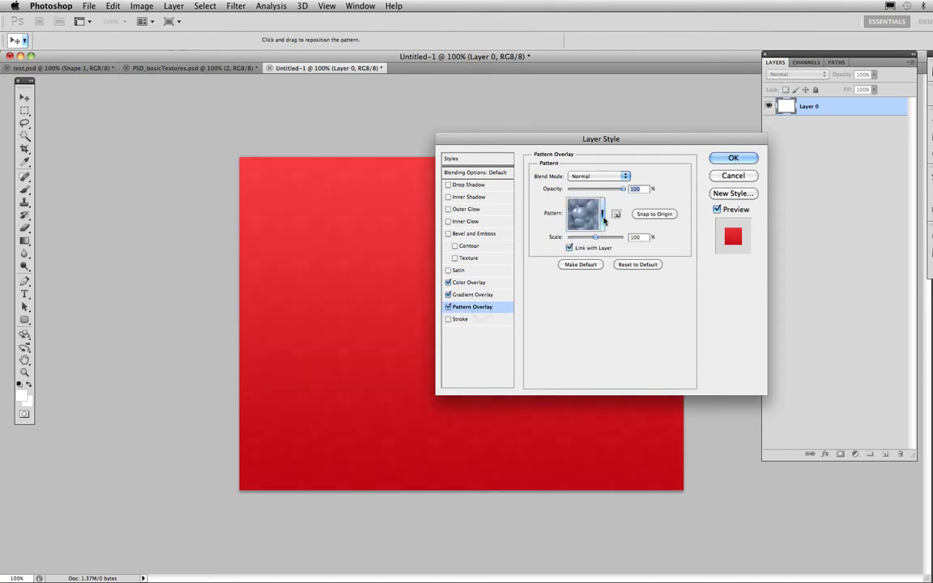
left_click(589, 220)
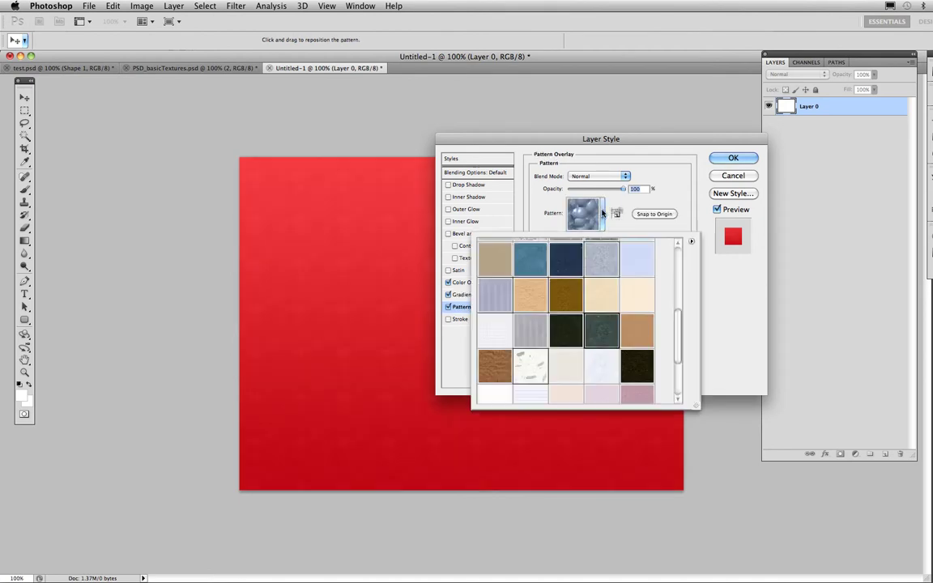
left_click(602, 327)
left_click(506, 177)
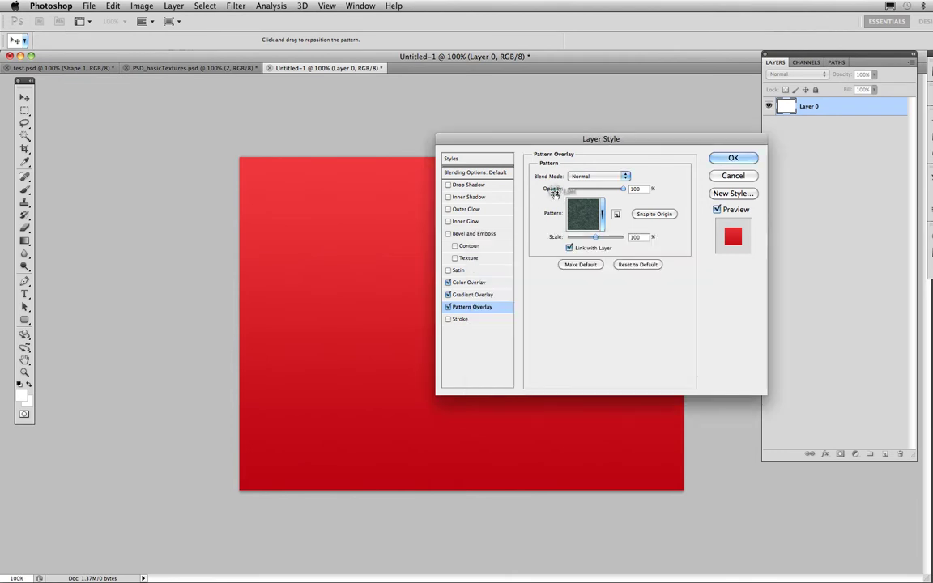
- Lower the Color Overlay opacity to 57% and apply the layer style
left_click(475, 295)
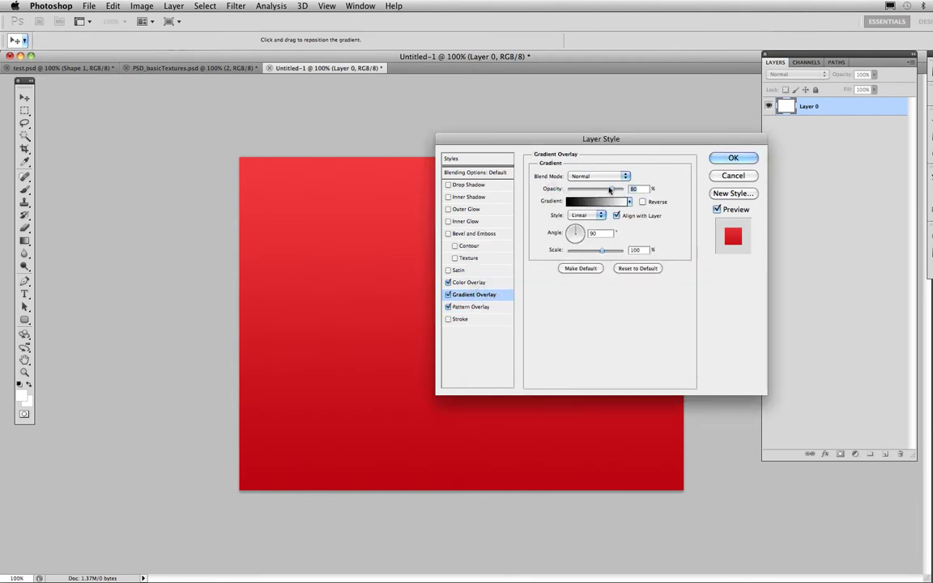
left_click(478, 282)
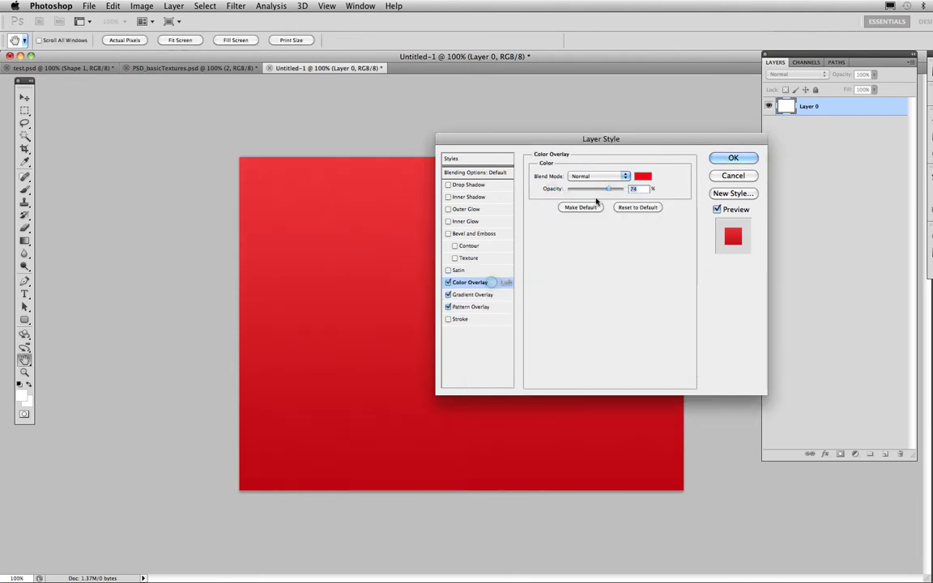
left_click_drag(599, 190, 584, 190)
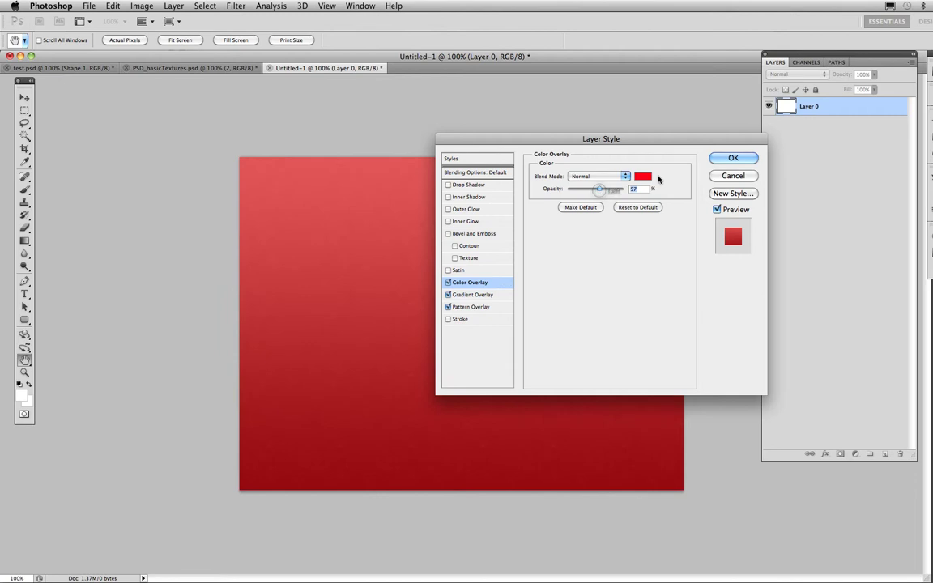
left_click(723, 158)
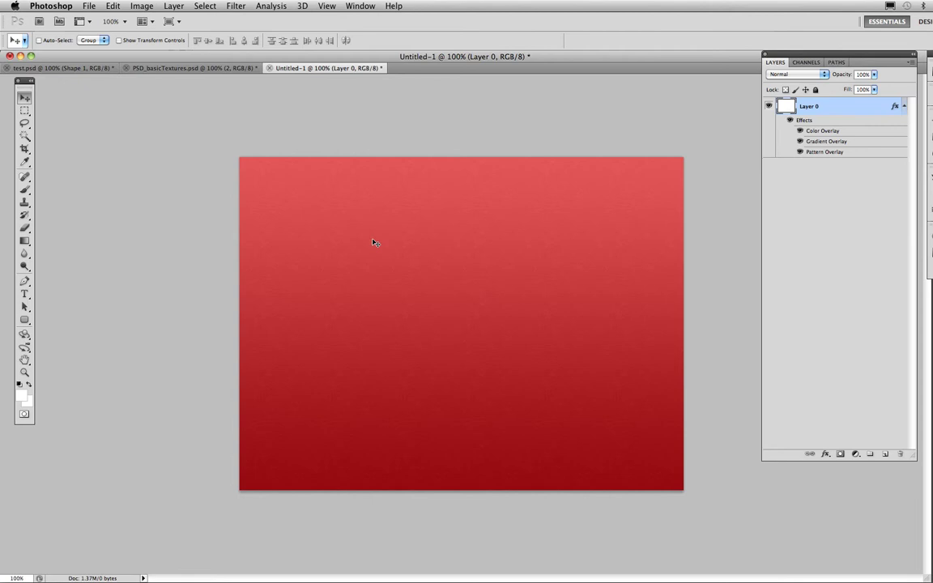
- Draw a white rounded-rectangle button at 80% opacity and duplicate it below into a stack of three
left_click(24, 319)
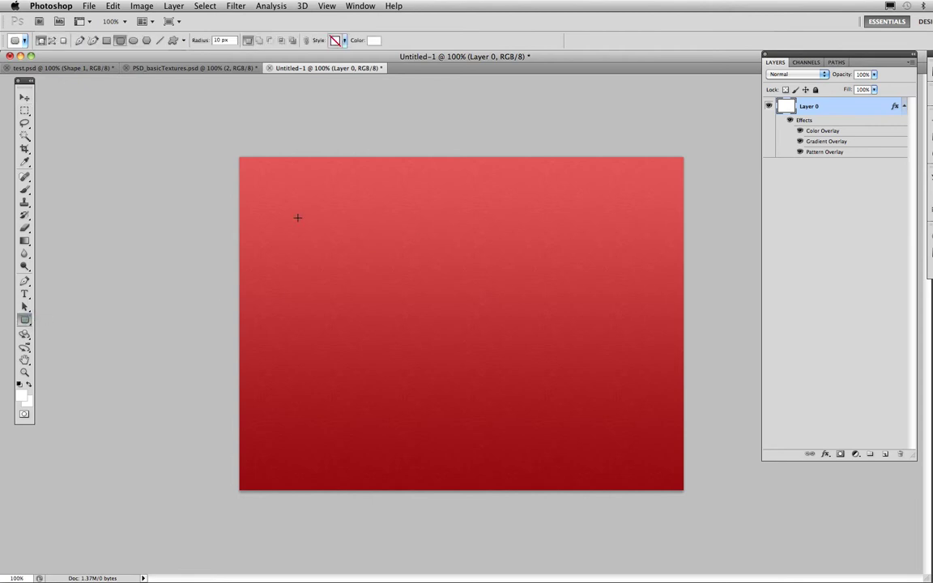
left_click_drag(292, 219, 419, 256)
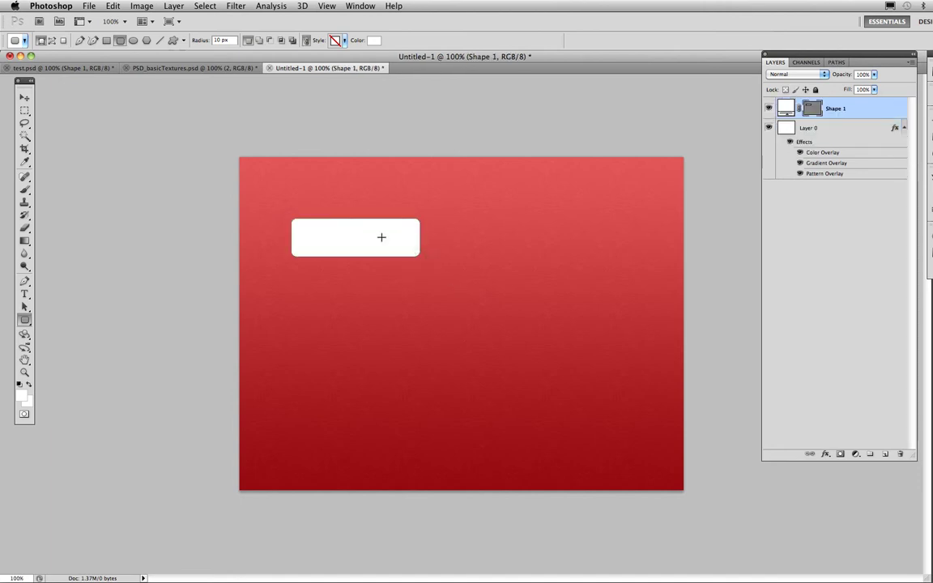
key("v")
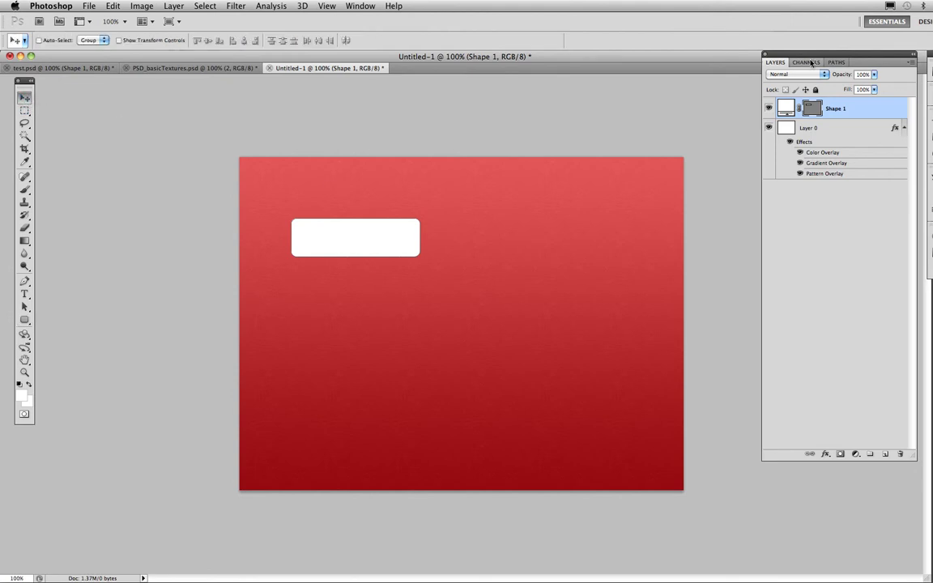
left_click_drag(840, 73, 835, 77)
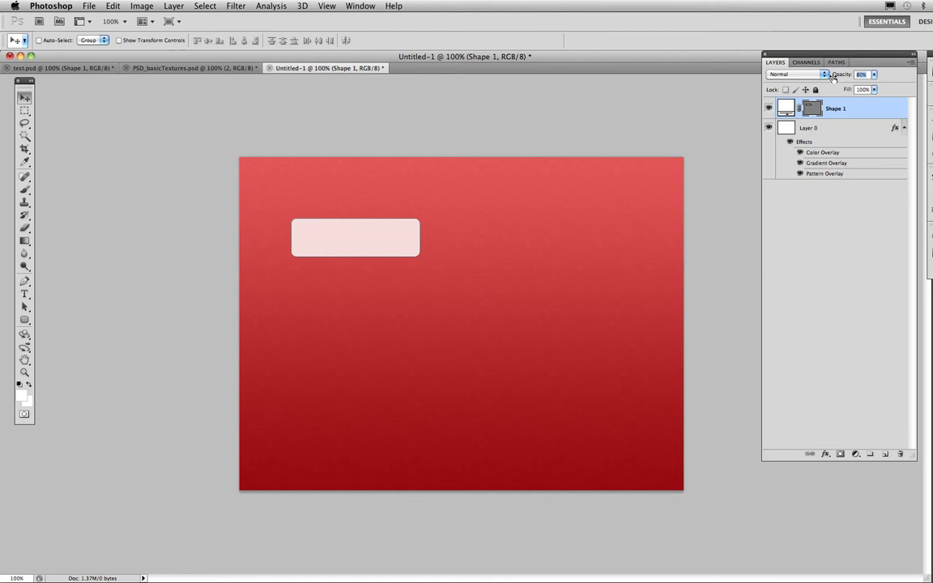
key("Return")
left_click_drag(358, 234, 358, 397)
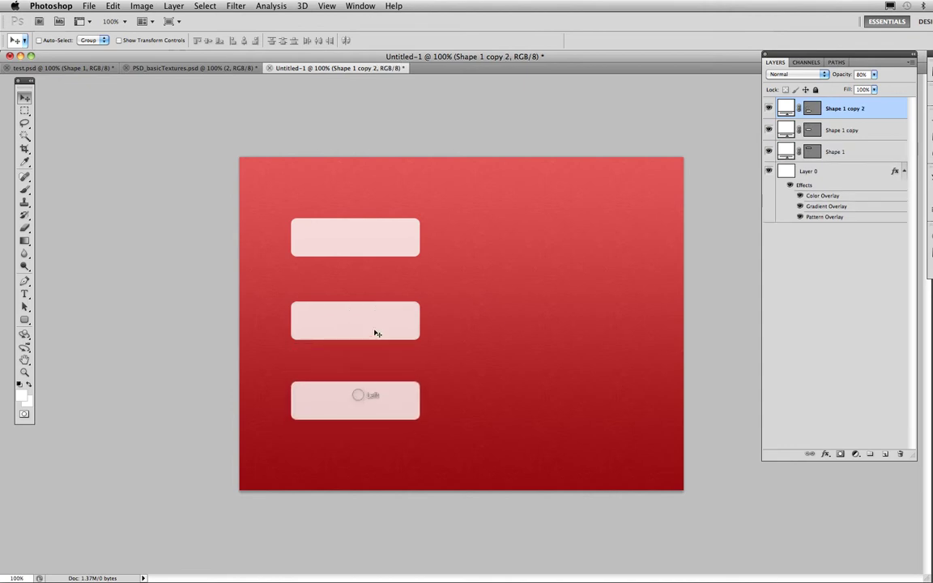
- Add an Outer Glow with 10% spread and 40 px size to Shape 1 copy
double_click(885, 130)
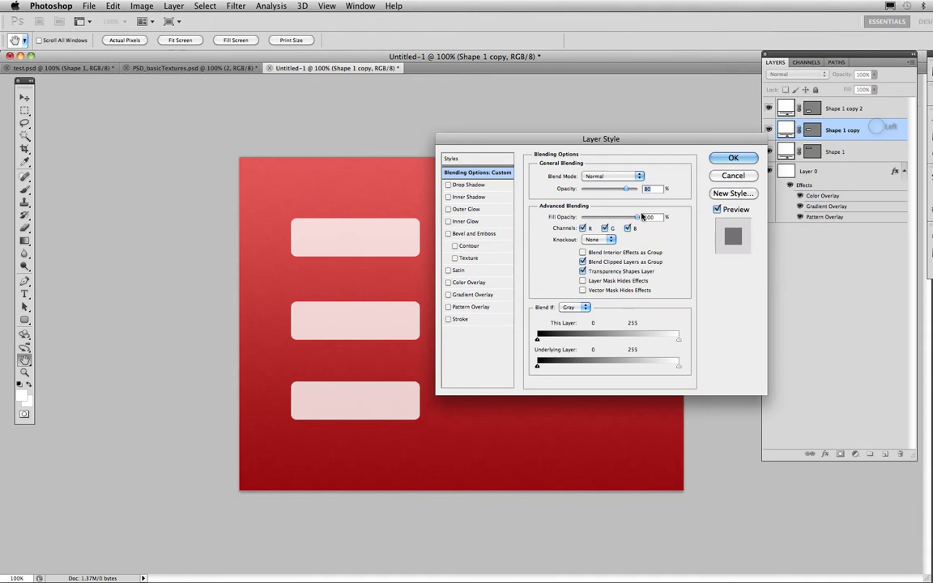
left_click(470, 209)
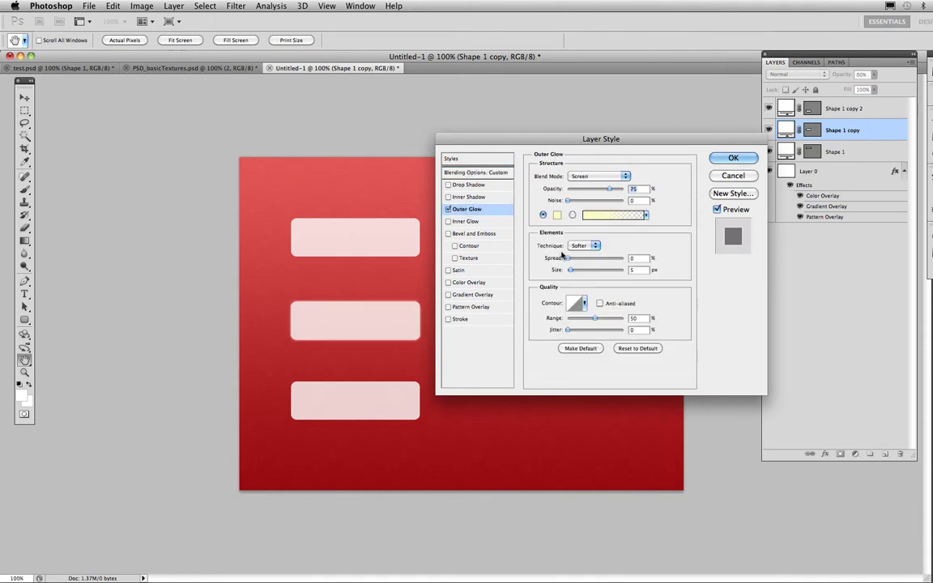
mouse_move(566, 259)
left_mouse_down()
mouse_move(581, 271)
mouse_move(574, 258)
left_mouse_up()
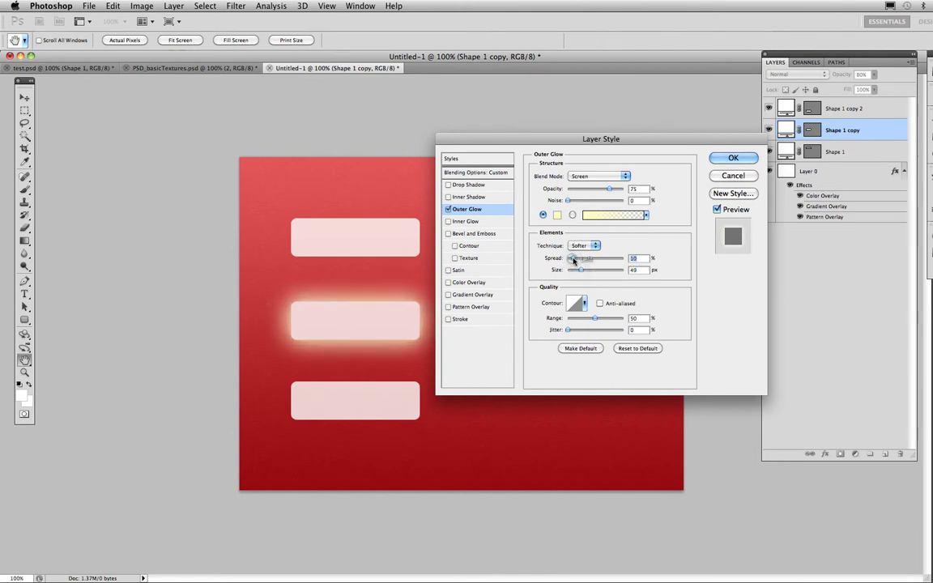
left_click(723, 159)
- Add a Drop Shadow with 10 px distance and 51 px size to Shape 1 copy 2
double_click(885, 107)
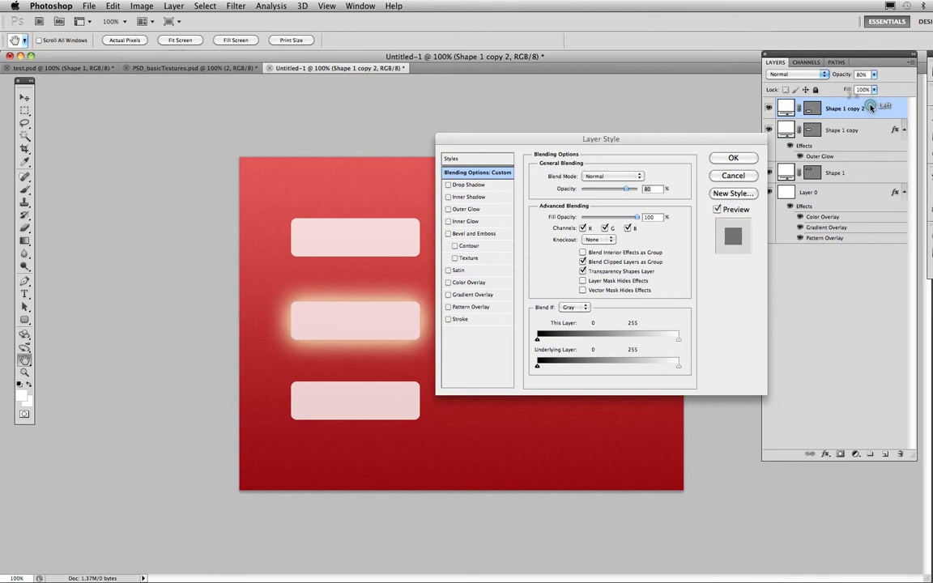
left_click(468, 185)
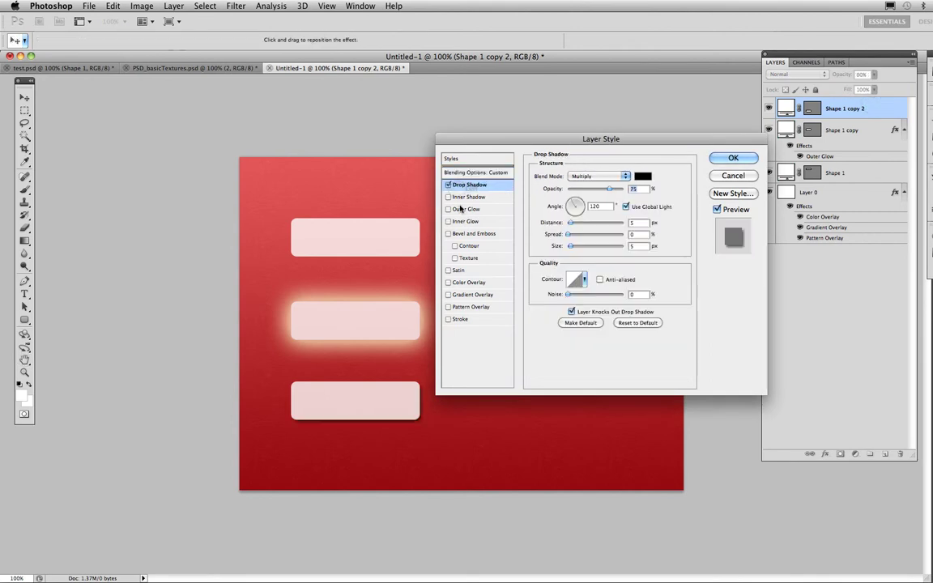
mouse_move(571, 235)
left_mouse_down()
mouse_move(581, 247)
mouse_move(573, 223)
left_mouse_up()
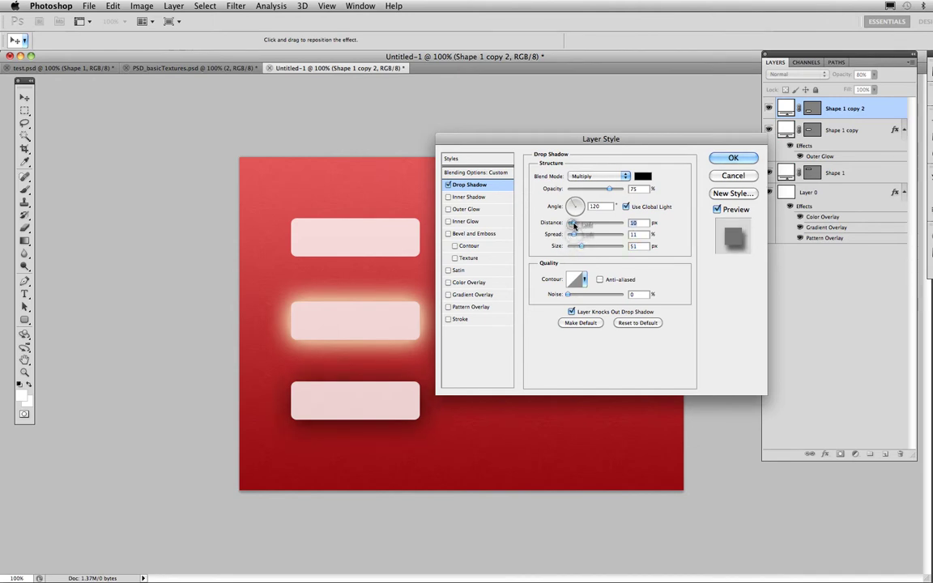
left_click(717, 160)
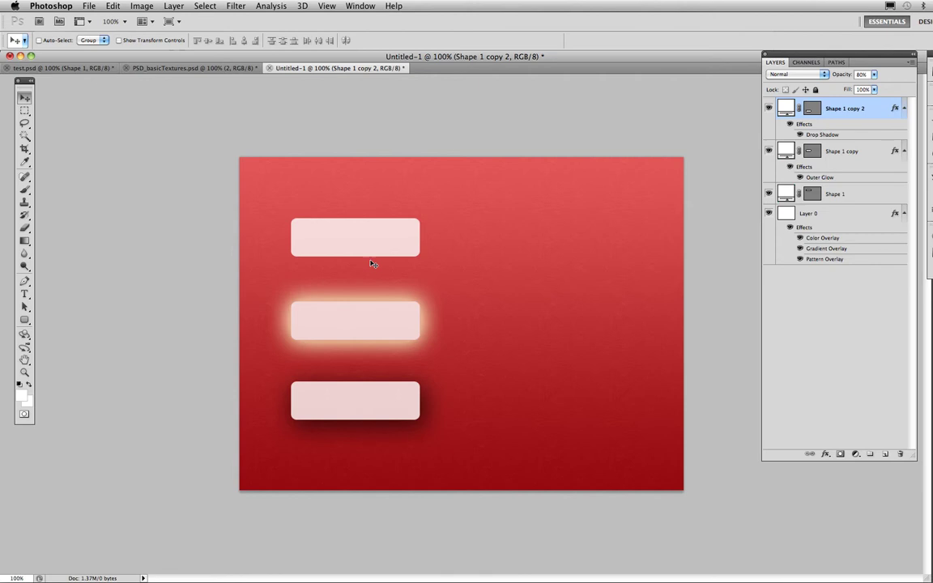
- Save the design as test2.psd with the compatibility option accepted, then Cmd-Tab to Flash
left_click(89, 6)
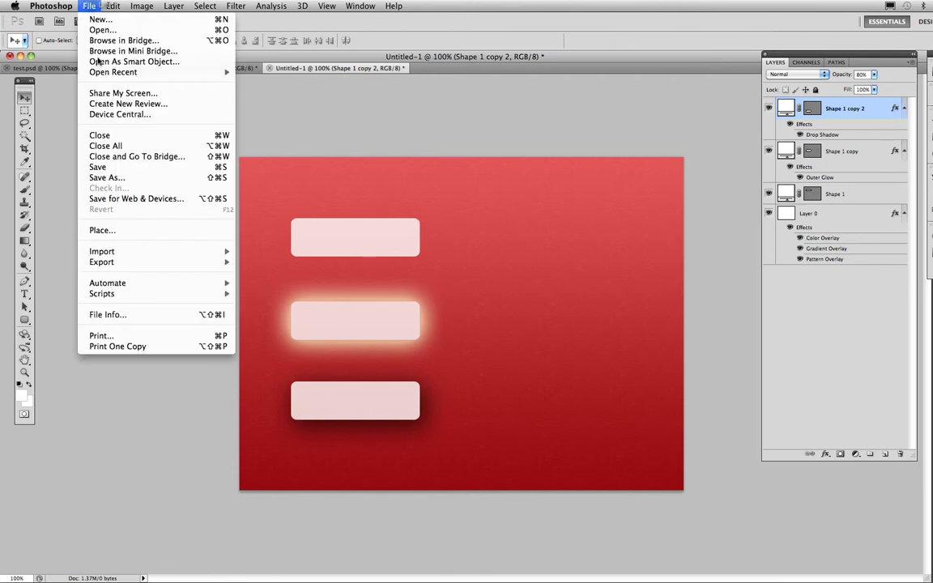
left_click(129, 177)
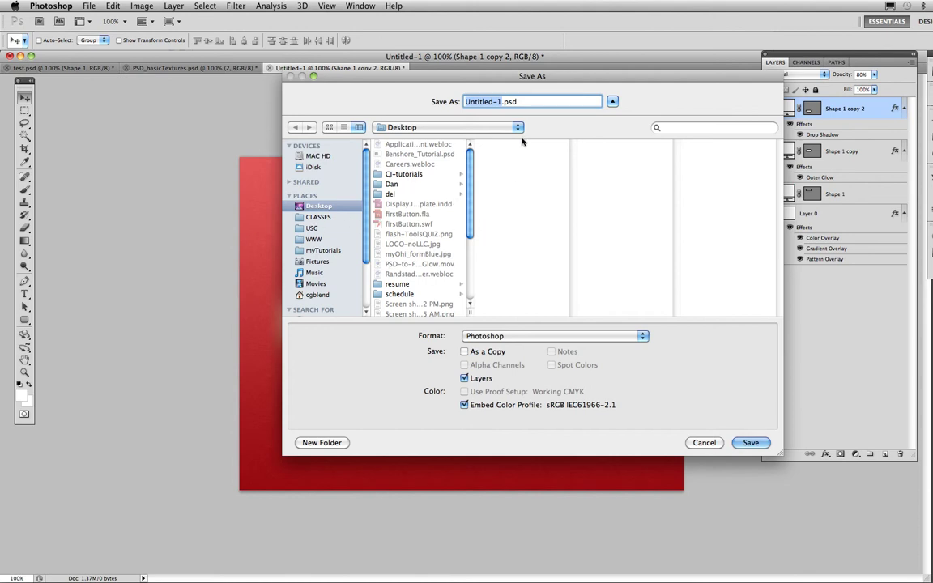
type("test2")
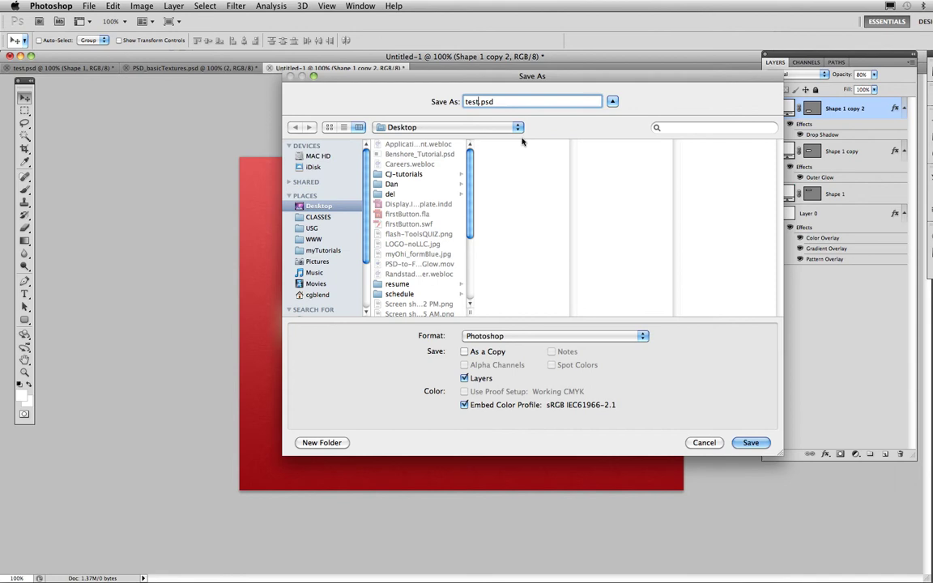
key("Return")
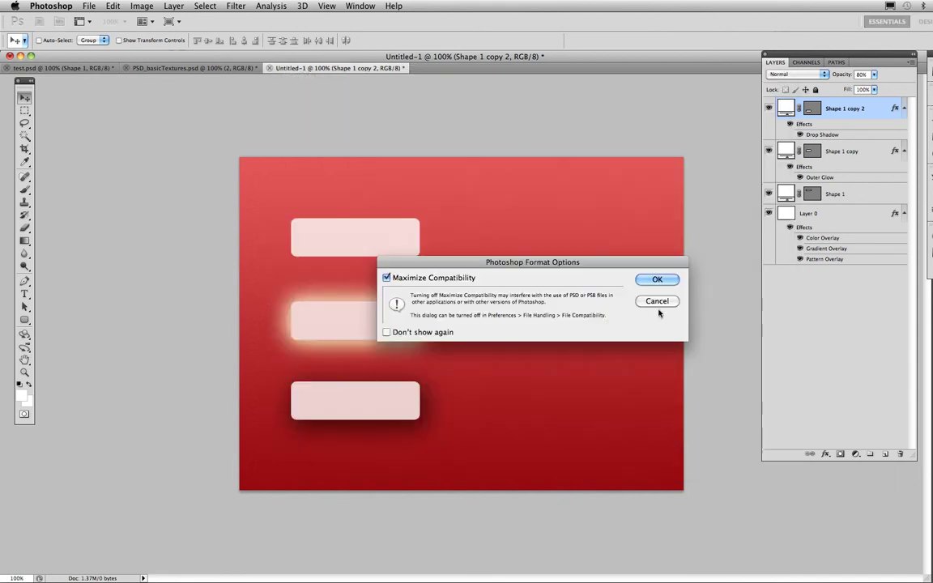
left_click(658, 280)
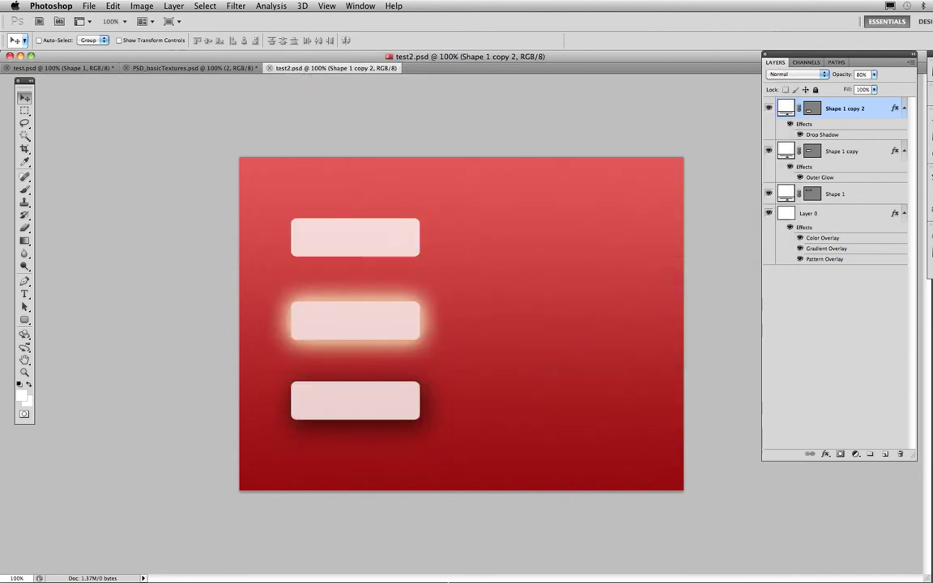
key("super+Tab")
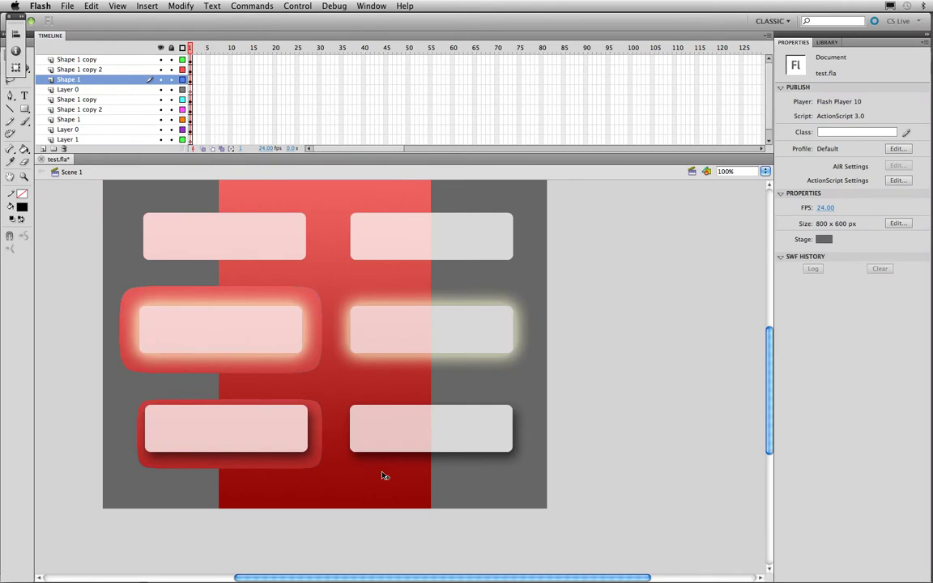
- Start a 550 x 400 ActionScript 3.0 document and save it under the name test2.fla
key("super+n")
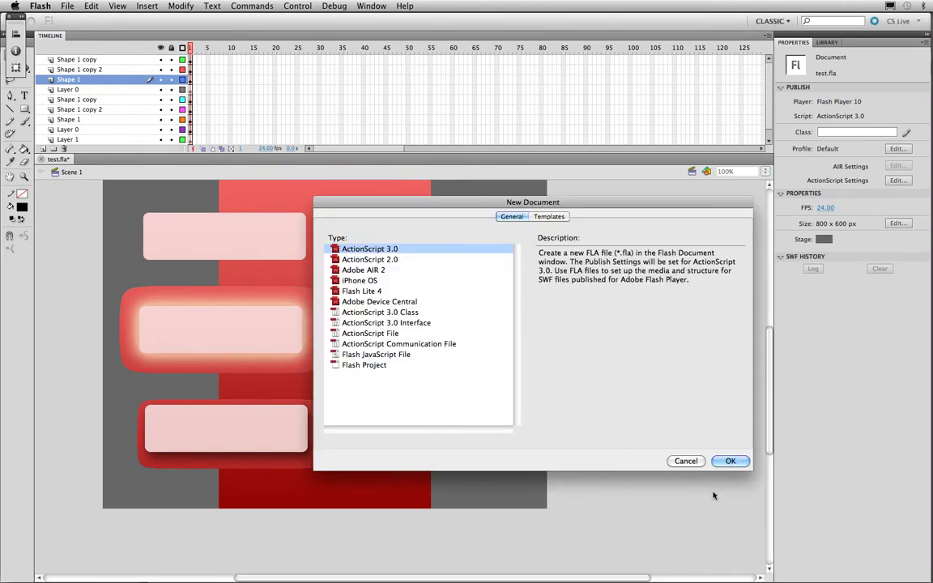
left_click(732, 461)
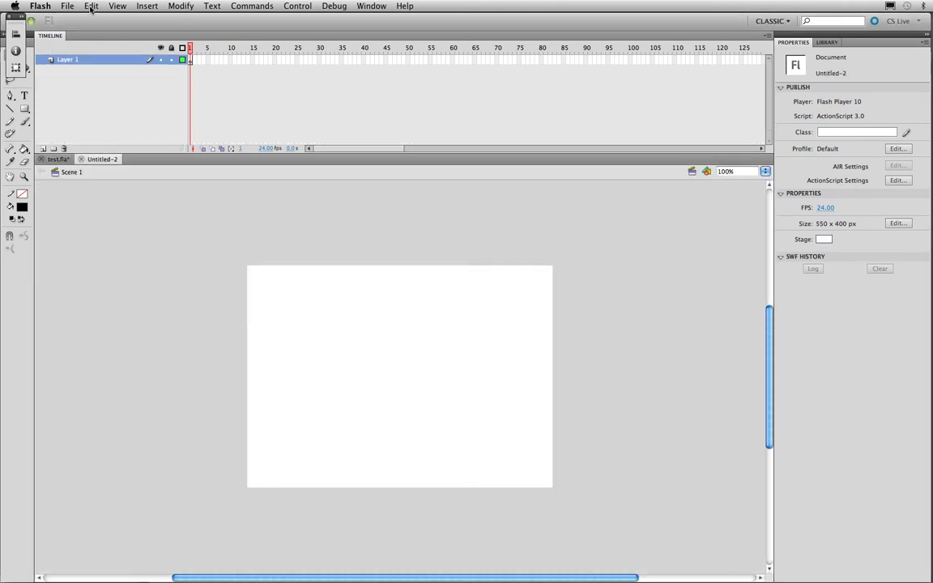
left_click(82, 6)
left_click(83, 98)
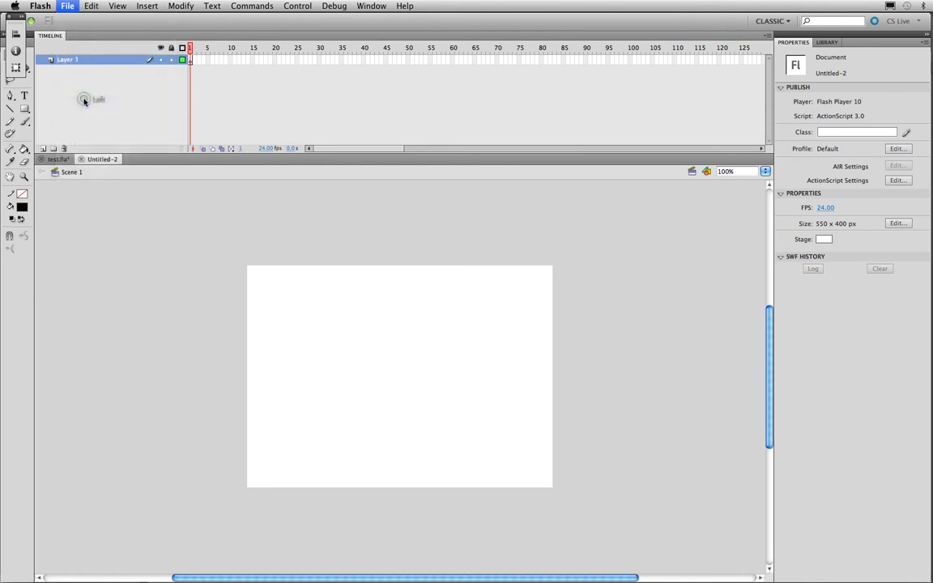
type("test")
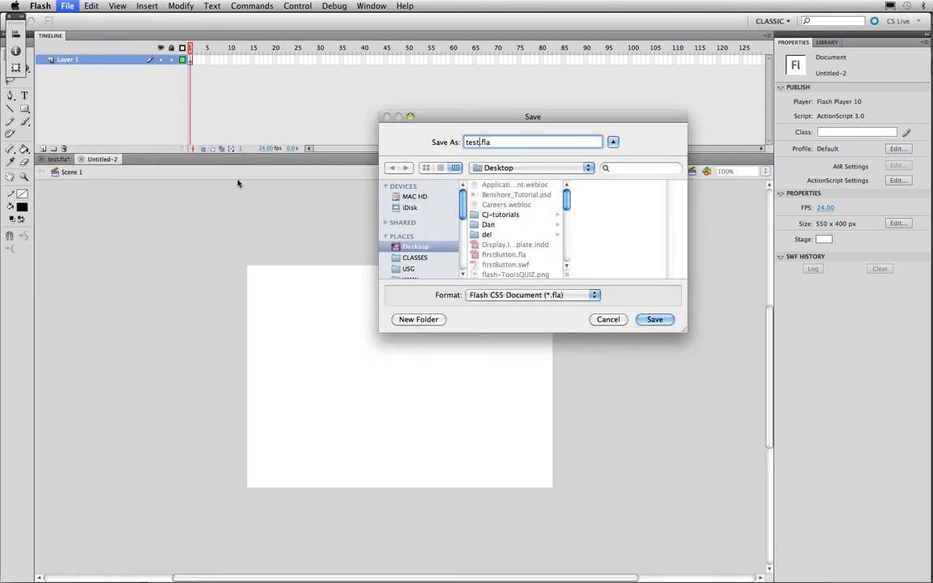
type("3")
key("BackSpace")
type("2")
key("Return")
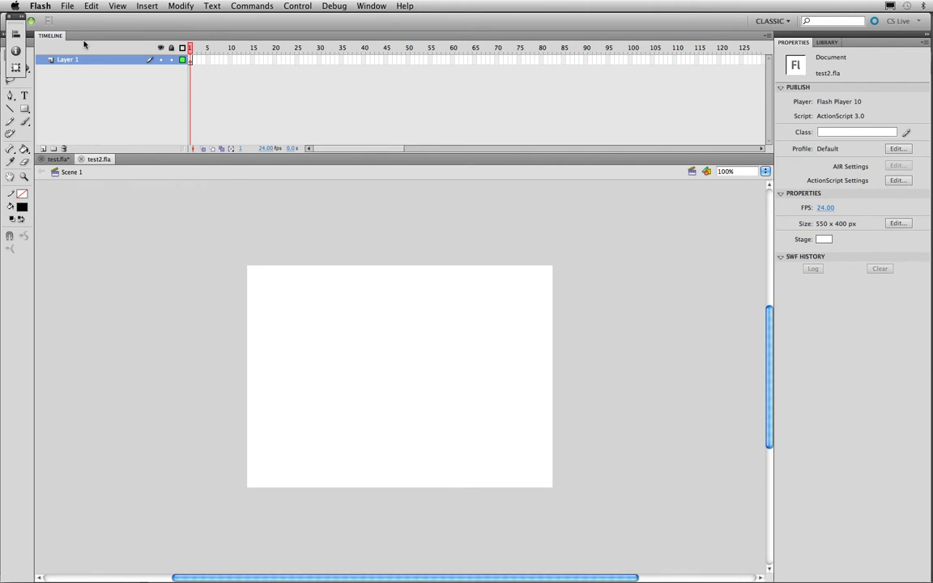
- Use Import to Stage and select test2.psd from the Desktop file list
left_click(67, 5)
mouse_move(99, 160)
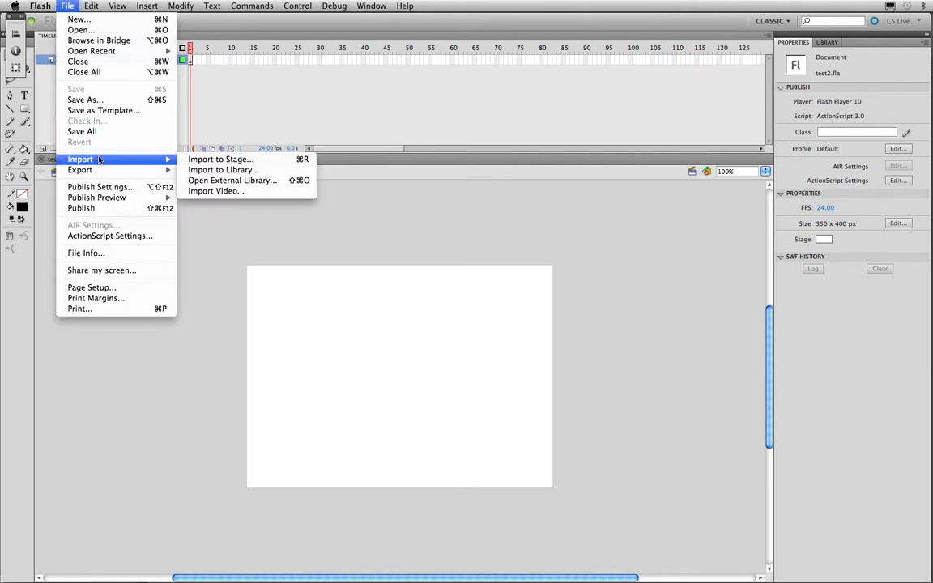
left_click(197, 161)
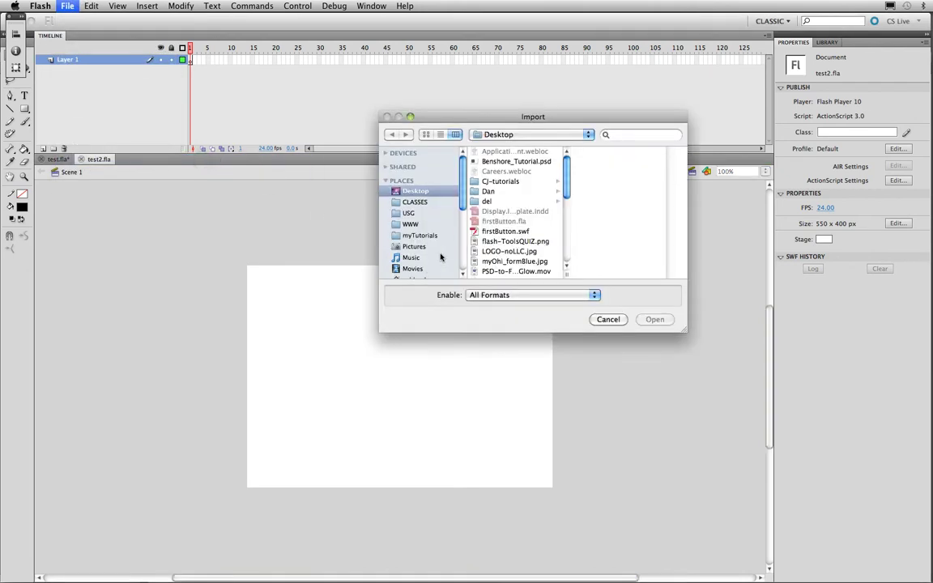
scroll(511, 235, "down", 10)
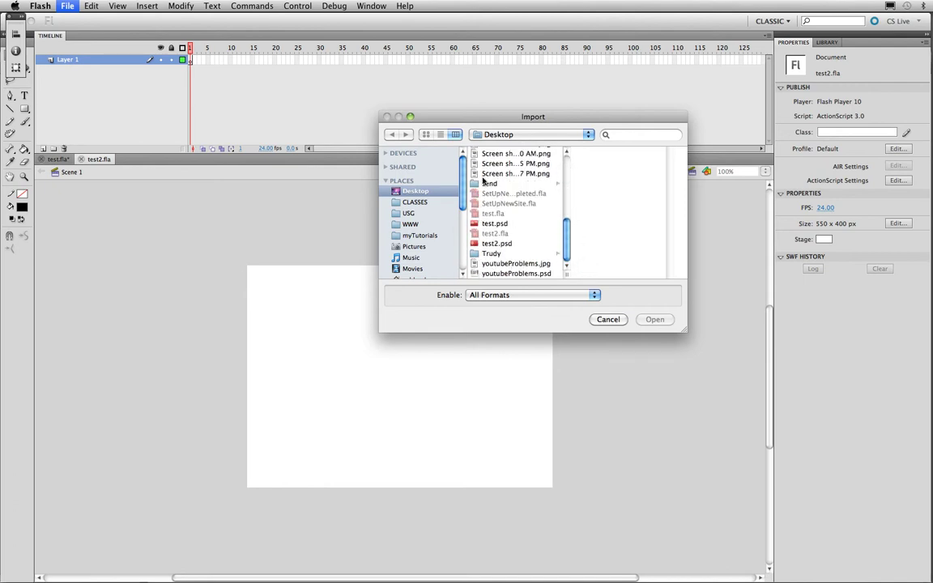
left_click(495, 243)
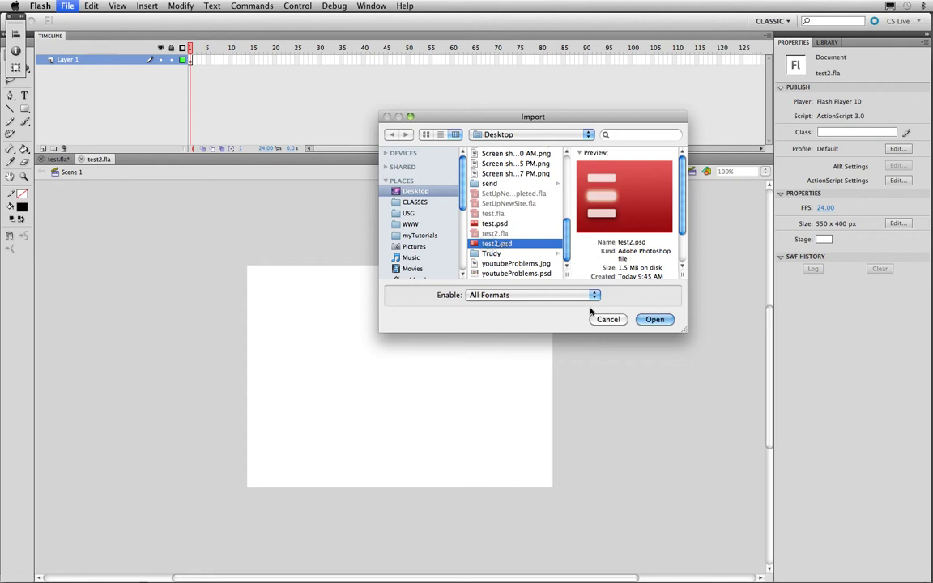
- Open test2.psd and review import options for Layer 0, Shape 1, Shape 1 copy and Shape 1 copy 2
left_click(653, 321)
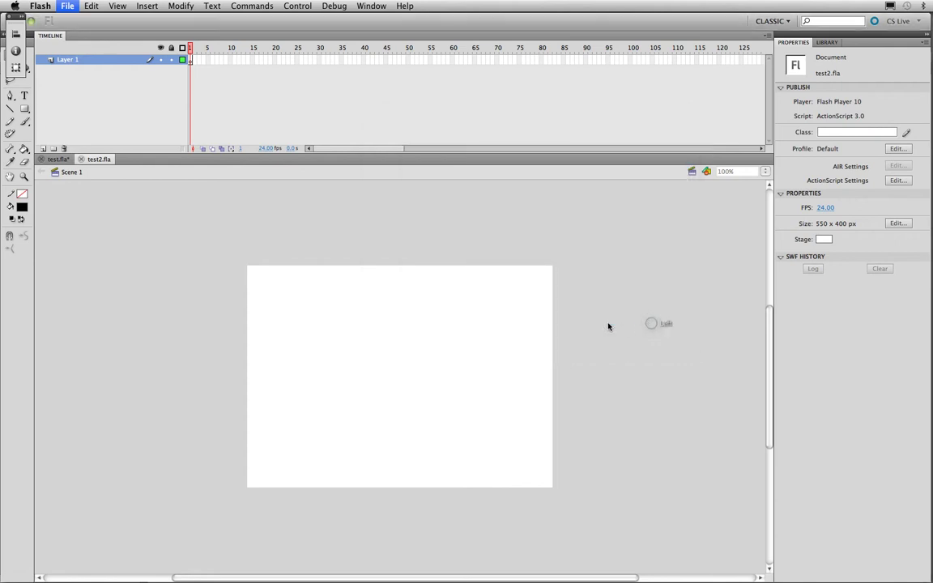
left_click(415, 253)
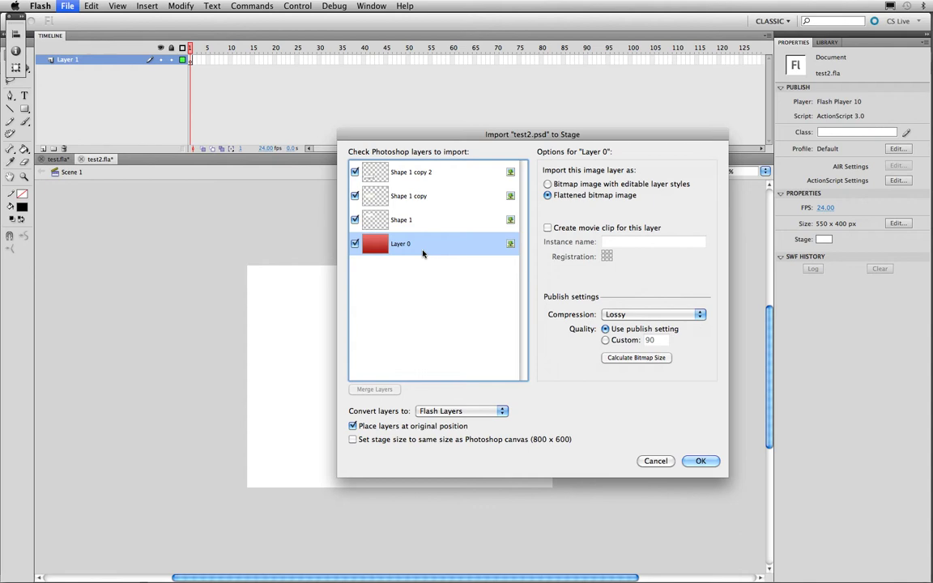
left_click(410, 217)
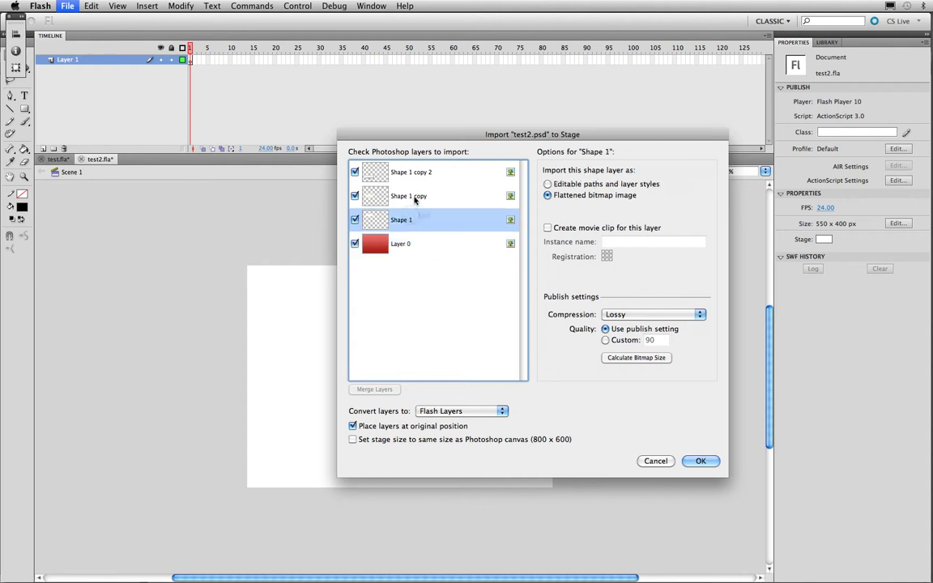
left_click(407, 194)
left_click(406, 173)
left_click(434, 244)
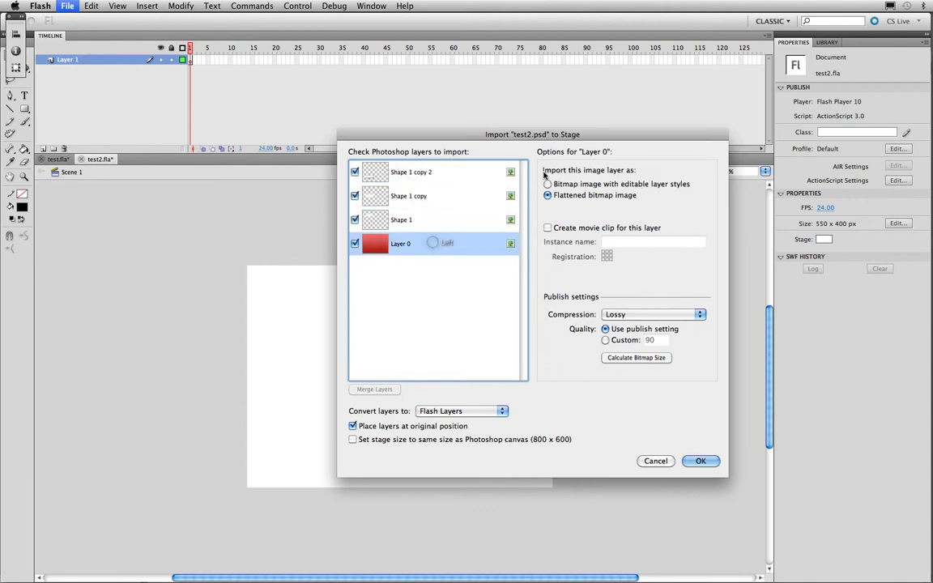
left_click(463, 219)
left_click(460, 196)
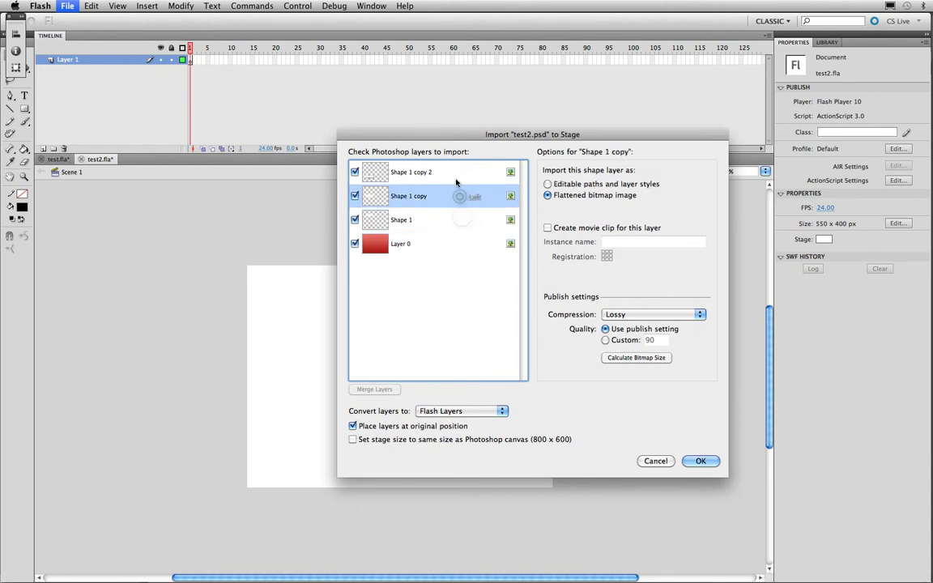
left_click(458, 173)
left_click(458, 246)
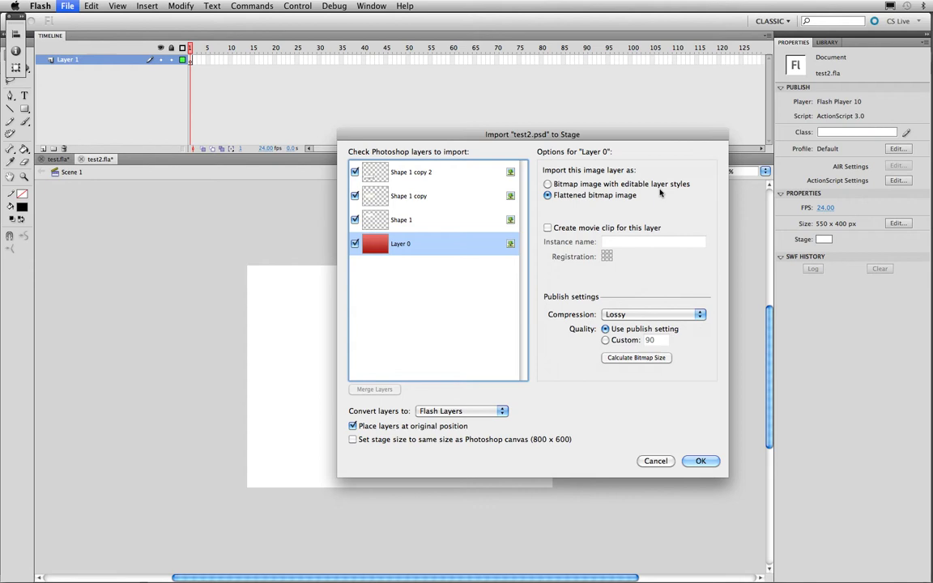
left_click(466, 219)
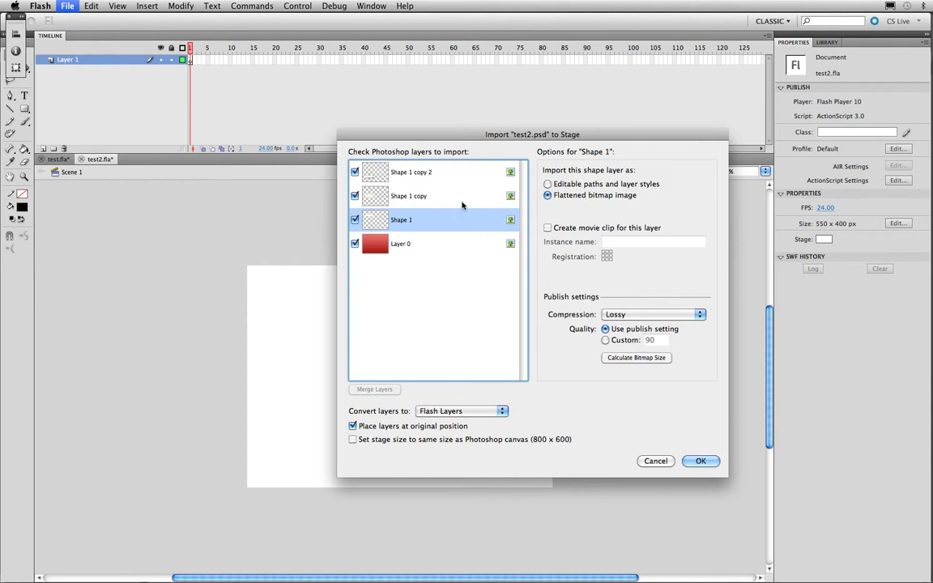
left_click(458, 244)
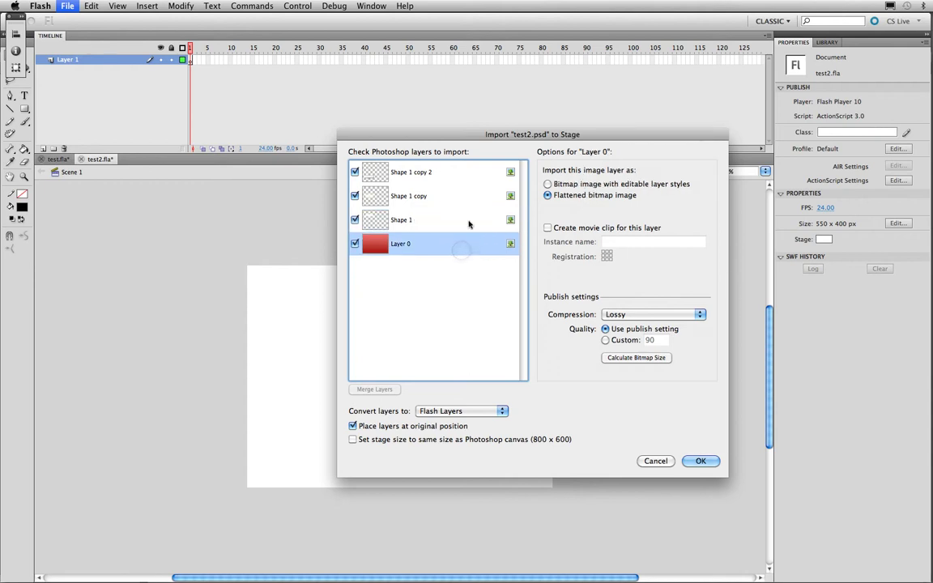
left_click(470, 219)
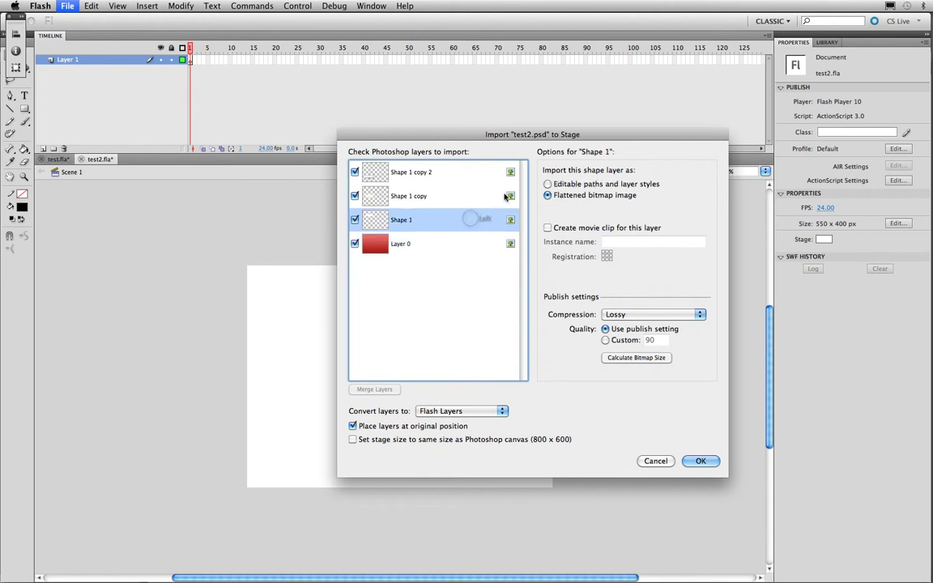
left_click(483, 196)
left_click(457, 169)
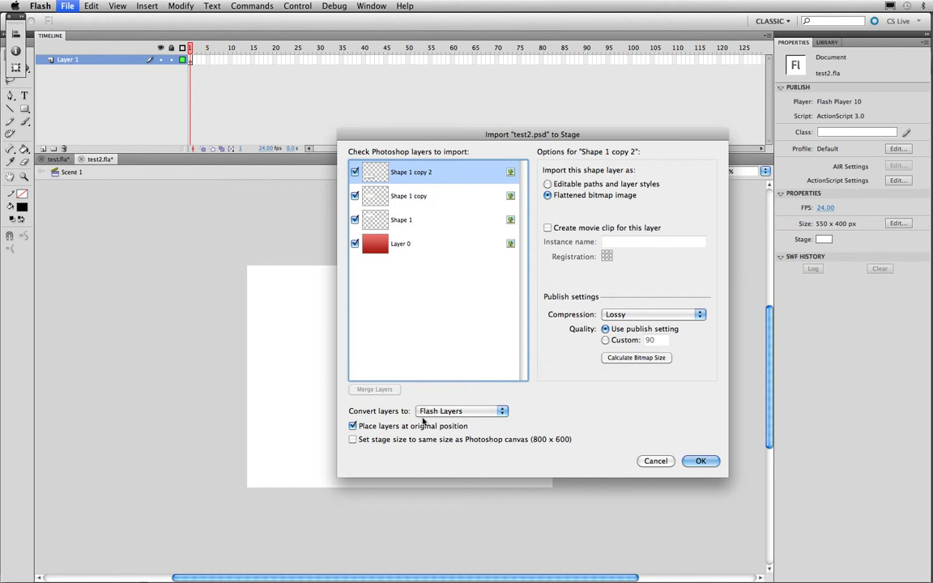
- Match the stage to the 800 x 600 canvas, confirm the import and deselect the bitmaps
left_click(353, 440)
left_click(701, 461)
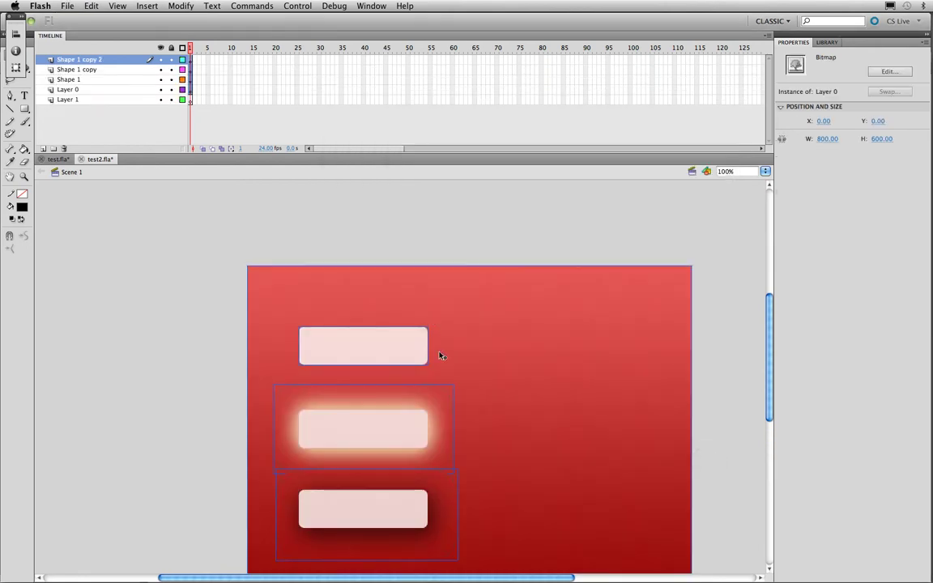
left_click(344, 216)
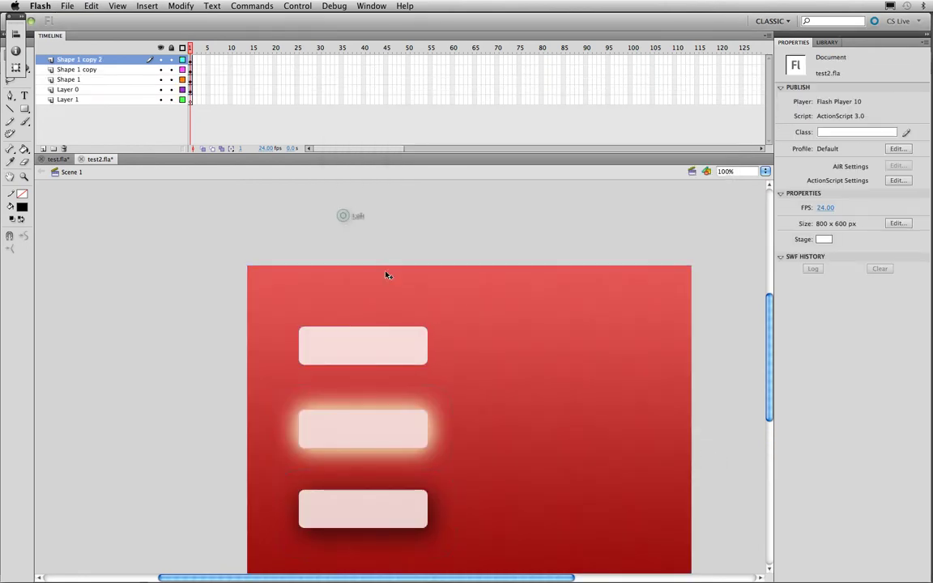
- Move the top and glowing middle bitmap buttons off the stage's left edge
scroll(438, 292, "down", 3)
scroll(437, 292, "right", 3)
left_click(394, 257)
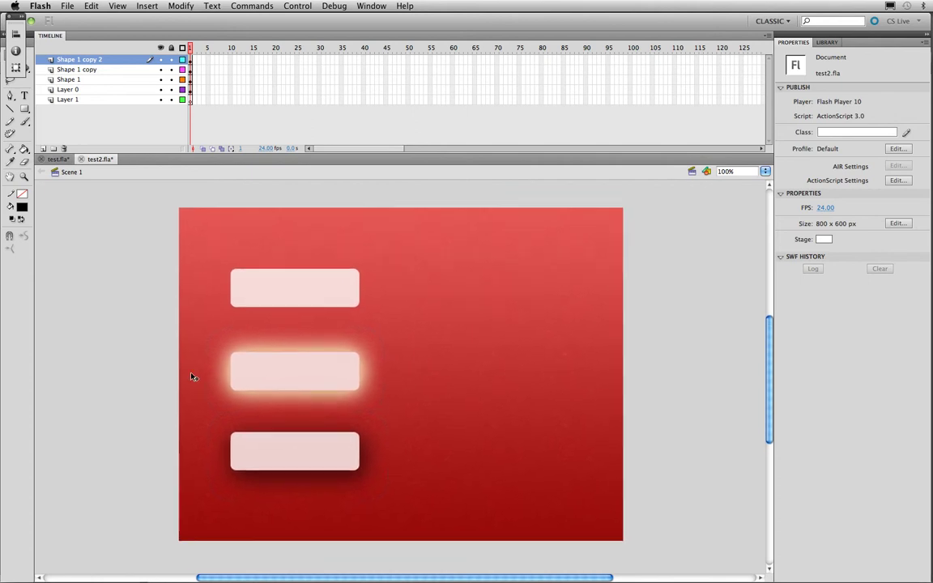
left_click_drag(256, 304, 157, 286)
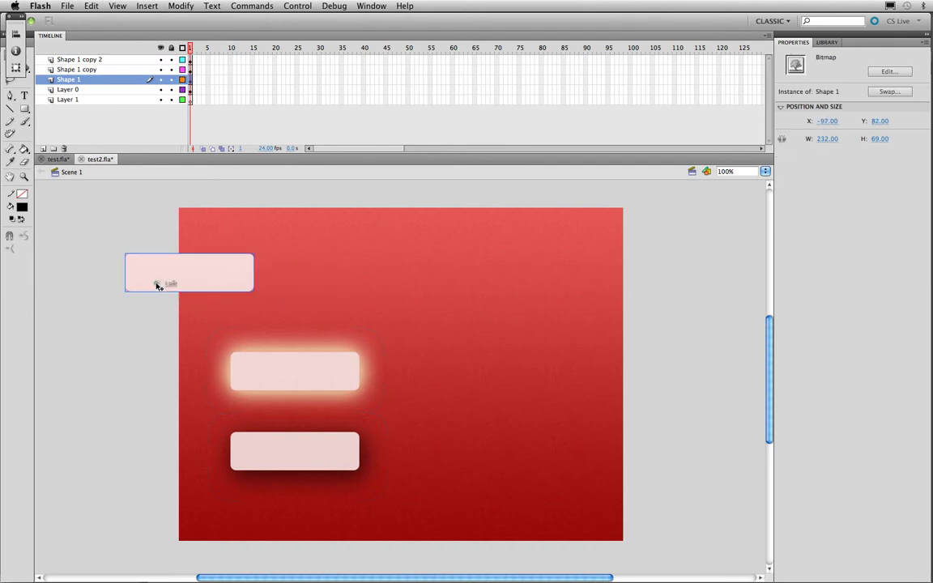
left_click(147, 331)
left_click_drag(287, 376, 188, 363)
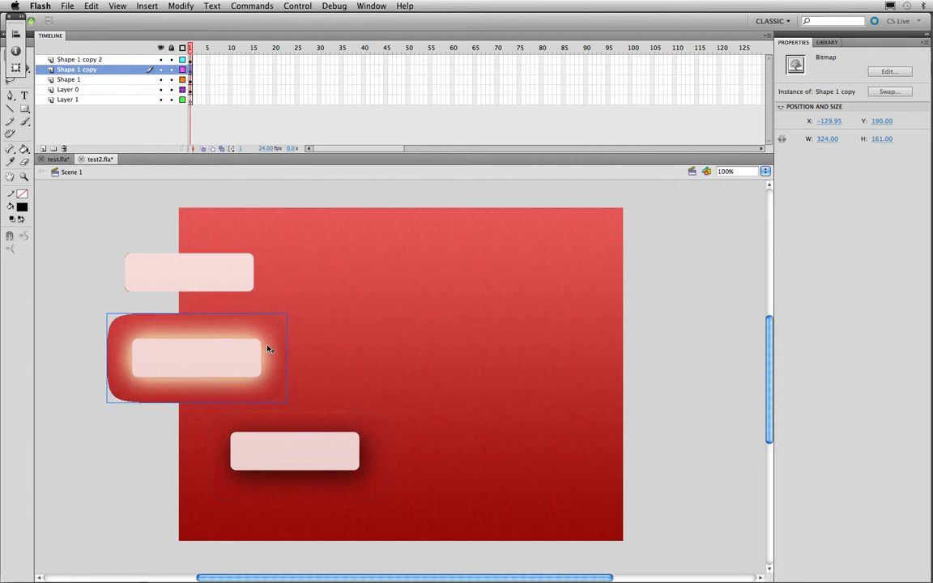
mouse_move(225, 354)
left_mouse_down()
mouse_move(291, 344)
mouse_move(229, 353)
left_mouse_up()
- Place the shadowed bottom button at X -123.95, Y 399 and save test2.fla
left_click_drag(333, 441, 256, 461)
left_click_drag(200, 478, 182, 476)
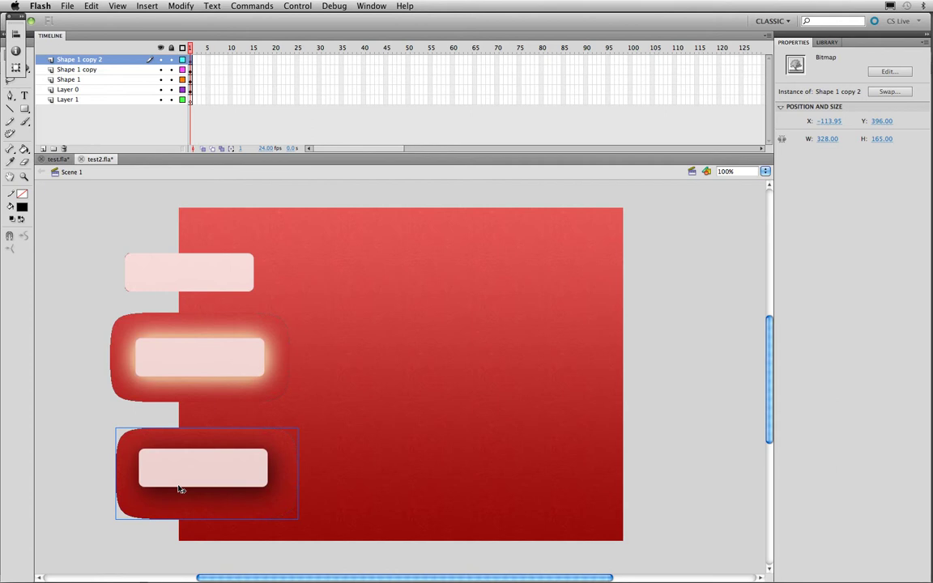
left_click_drag(147, 457, 142, 458)
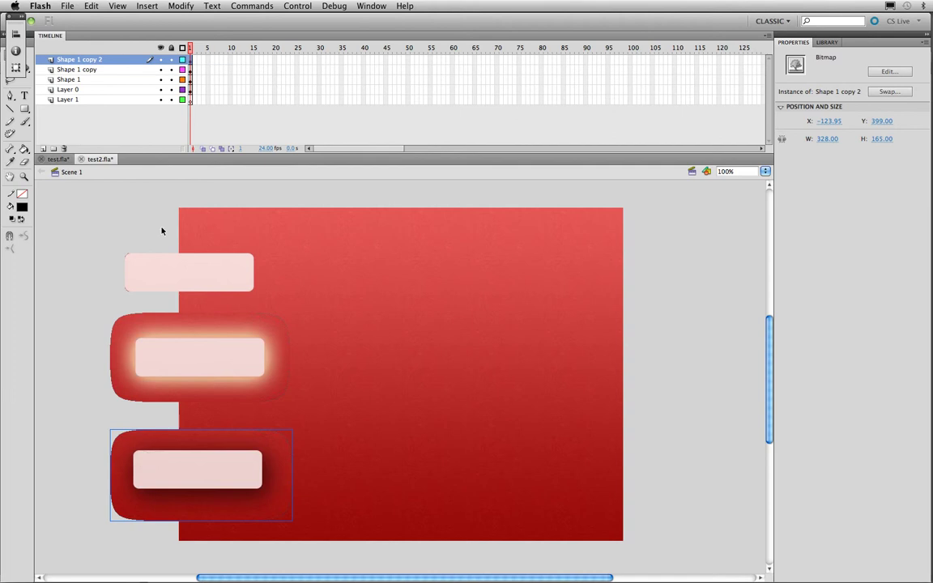
key("super+s")
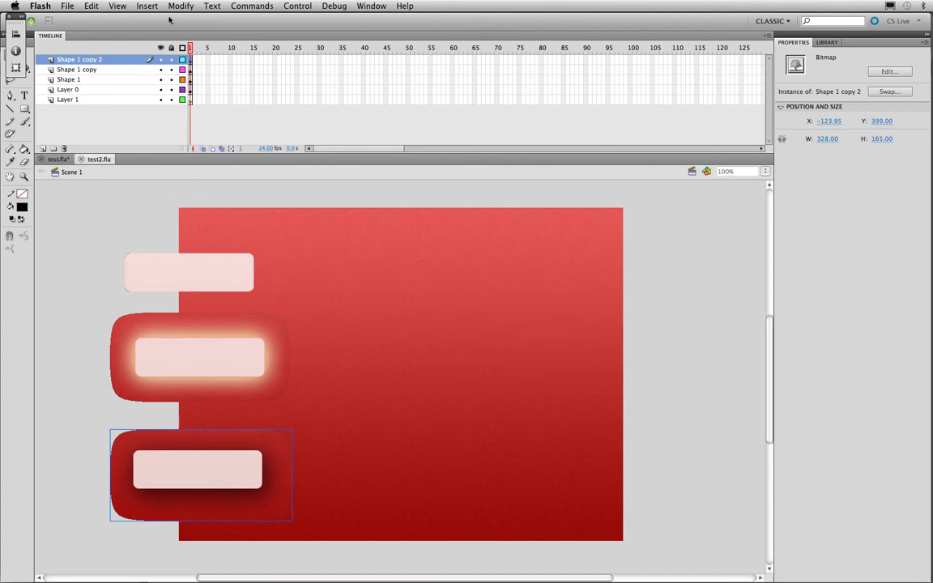
- Start an Import to Stage of test2.psd
left_click(68, 8)
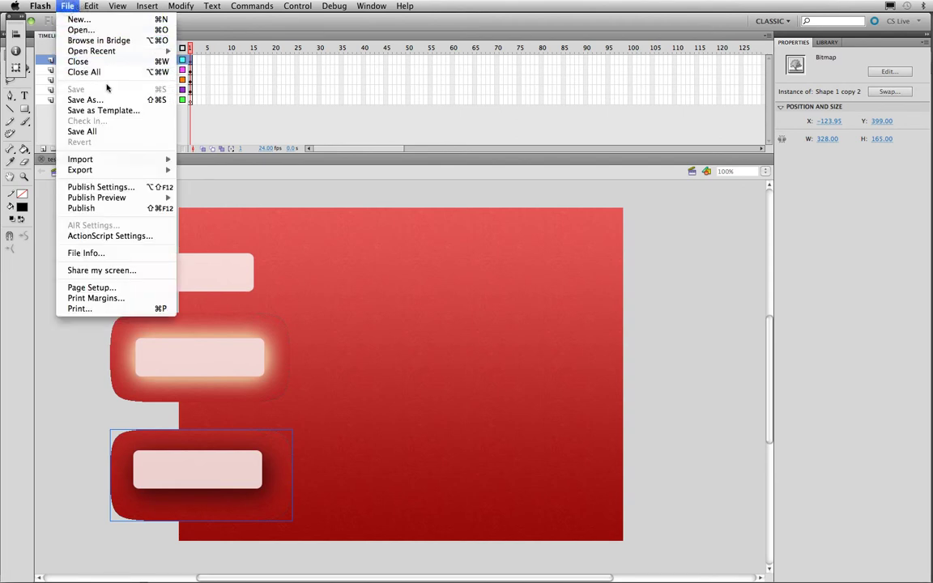
mouse_move(112, 161)
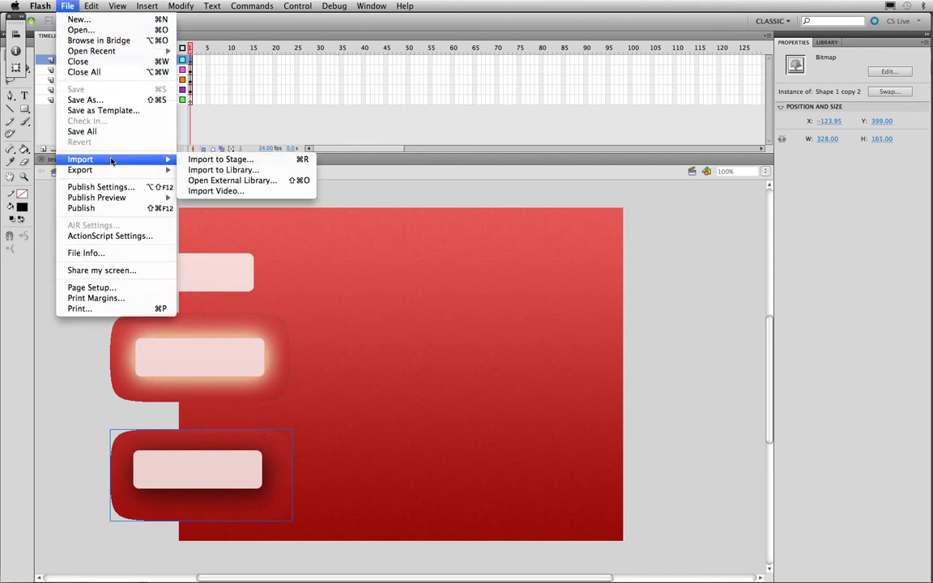
left_click(193, 159)
scroll(517, 257, "down", 5)
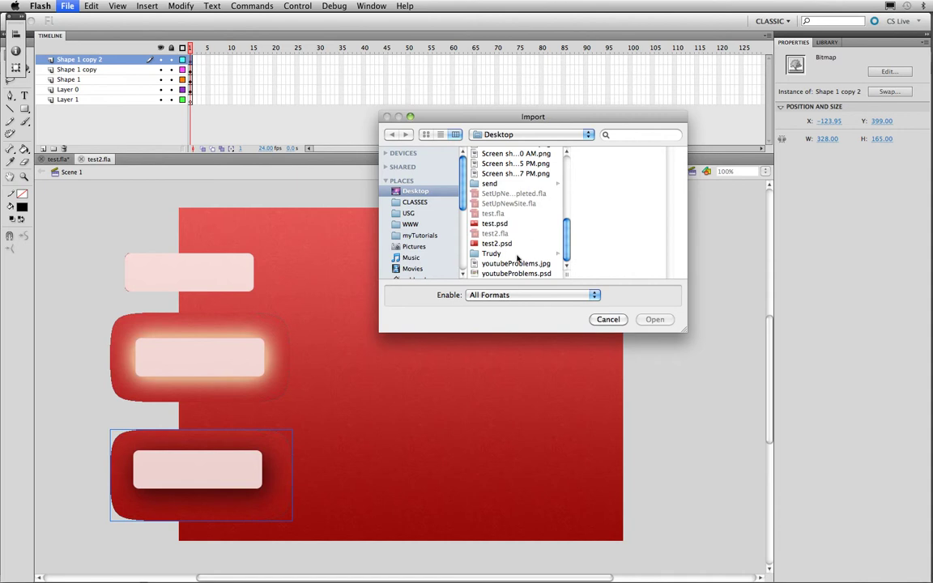
left_click(496, 243)
left_click(654, 320)
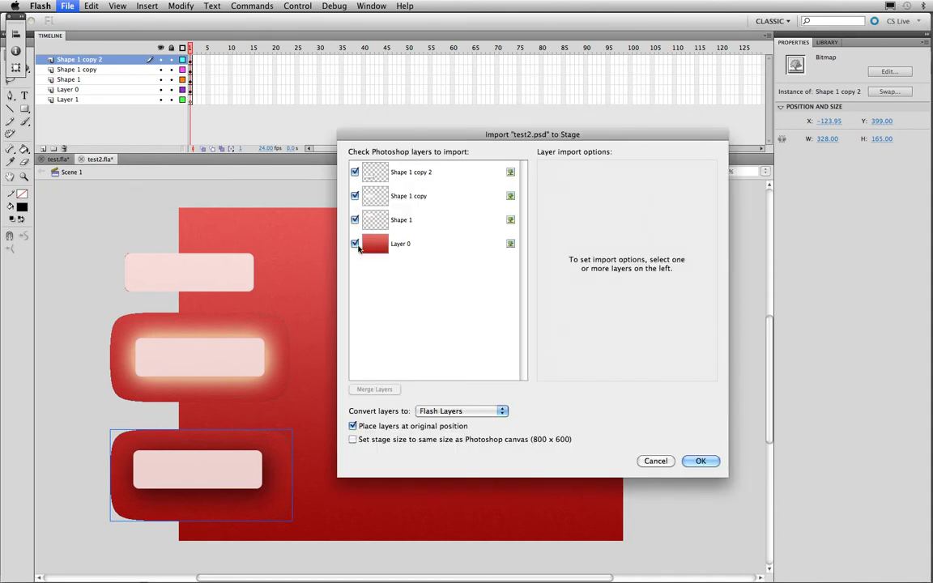
- Exclude Layer 0 and import all three Shape layers as editable paths and layer styles
left_click(355, 244)
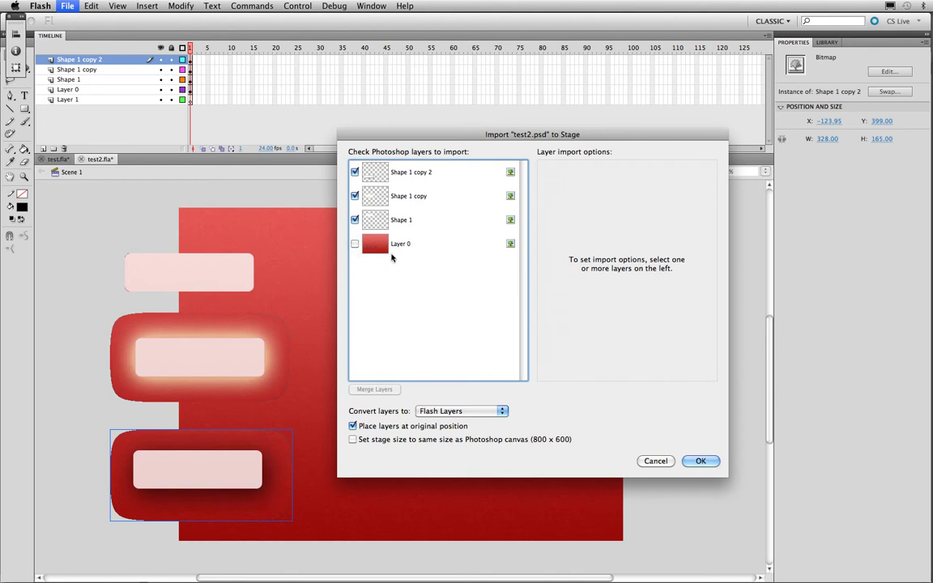
left_click(410, 219)
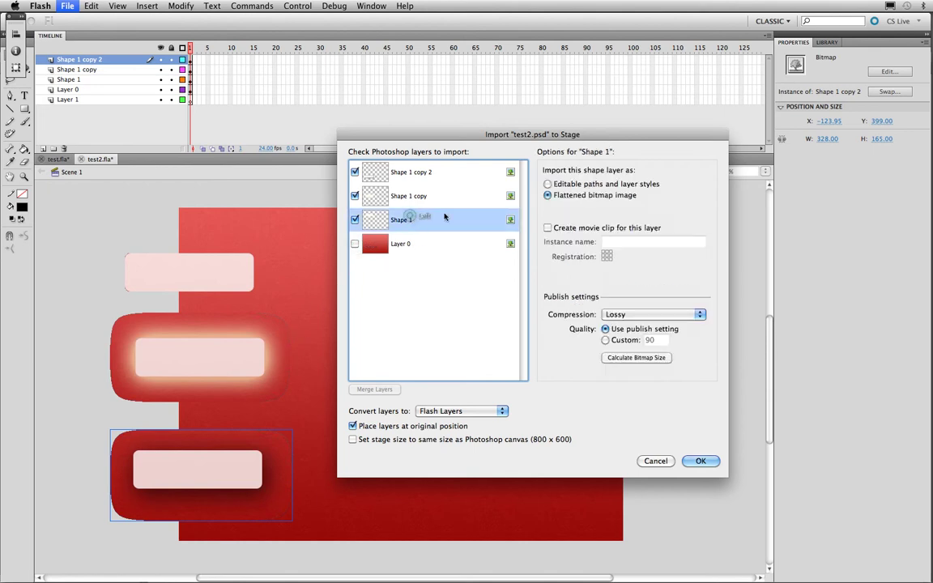
left_click(548, 184)
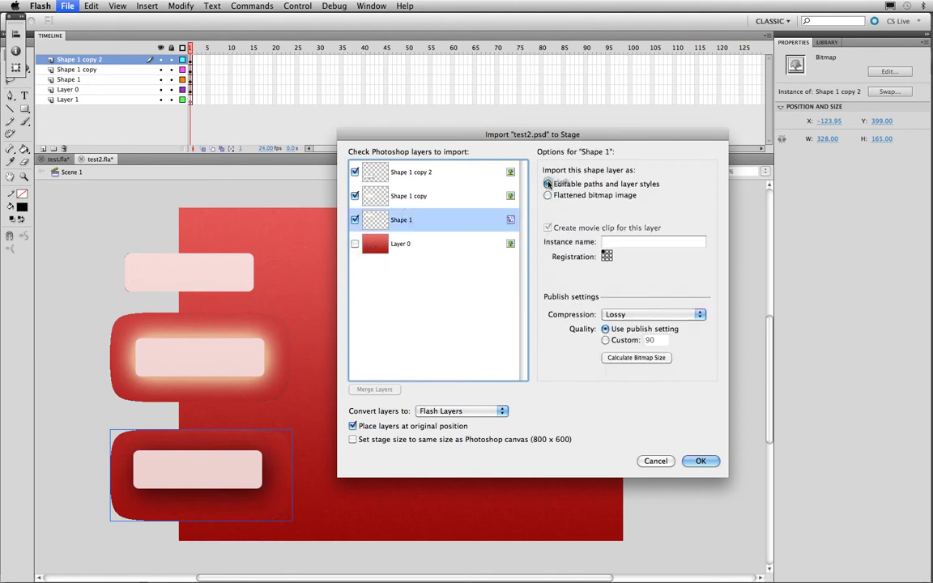
left_click(412, 193)
left_click(548, 184)
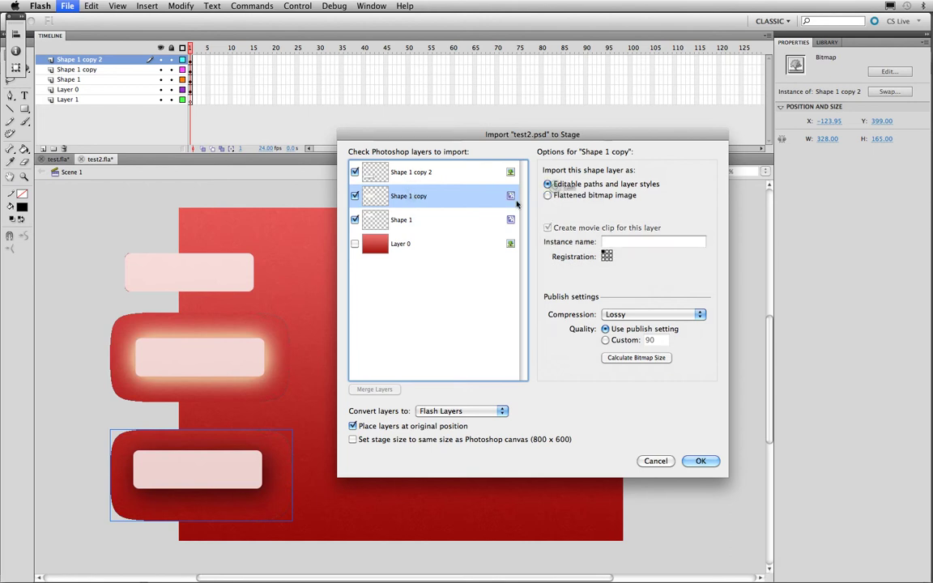
left_click(432, 178)
left_click(548, 184)
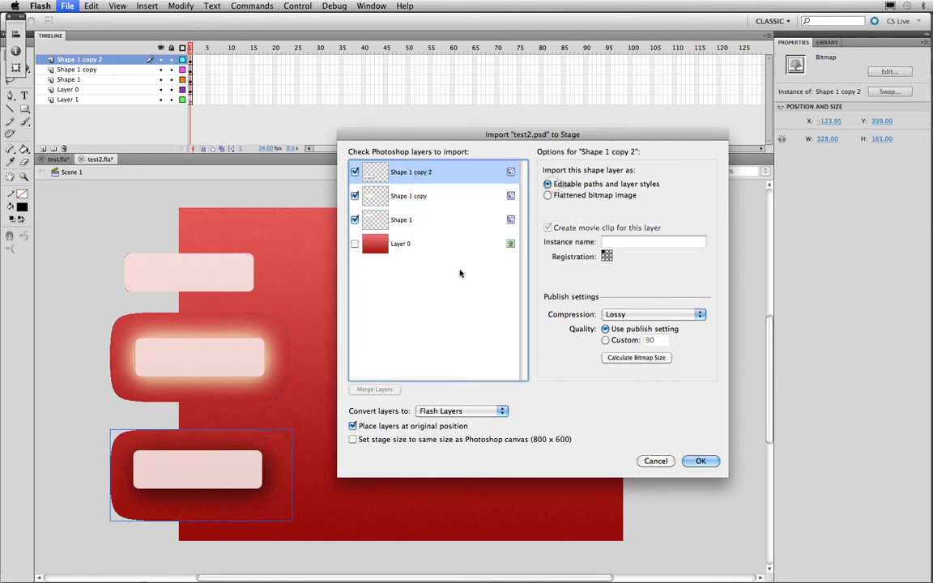
left_click(701, 461)
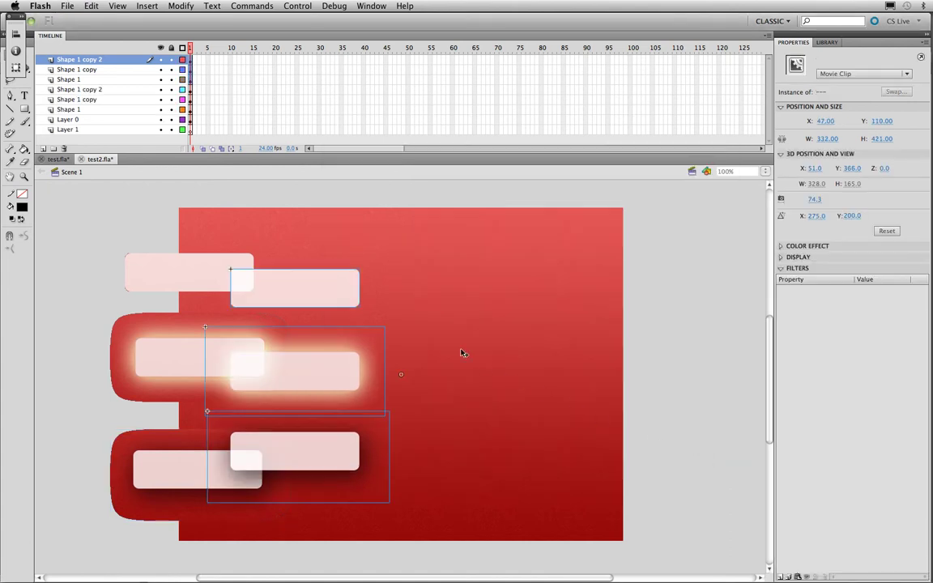
- Drag the three imported editable buttons over to the stage's right edge
left_click(453, 324)
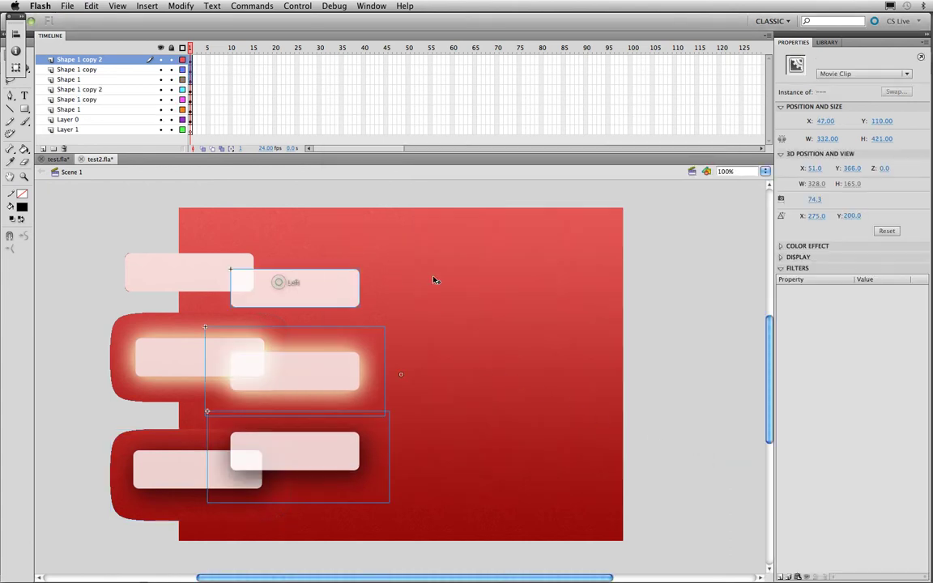
left_click(598, 279)
left_click(298, 275)
left_click_drag(308, 283, 632, 269)
left_click_drag(318, 385, 658, 357)
left_click_drag(325, 445, 658, 454)
- Align the glowing buttons, placing the editable one at X 617, Y 196
left_click(433, 319)
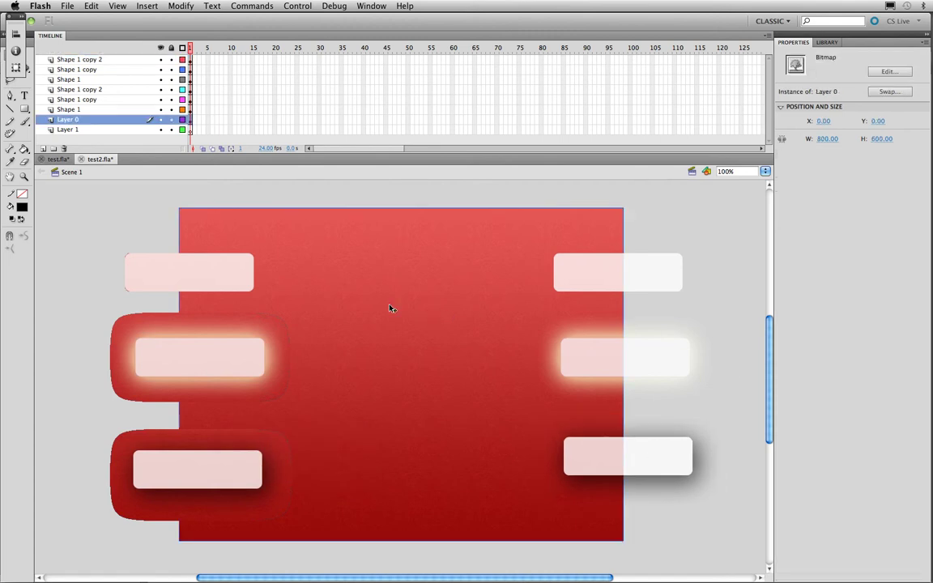
left_click(183, 261)
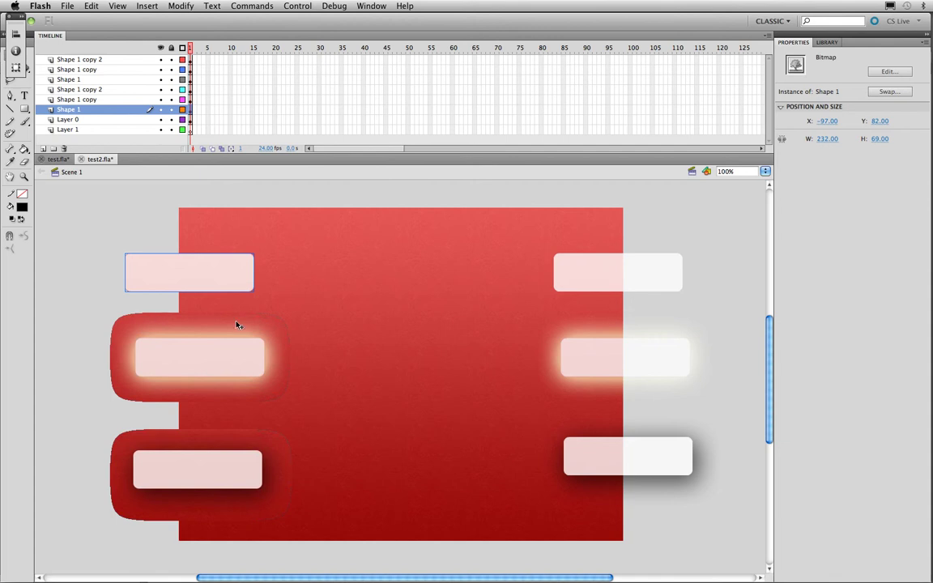
left_click_drag(143, 349, 116, 355)
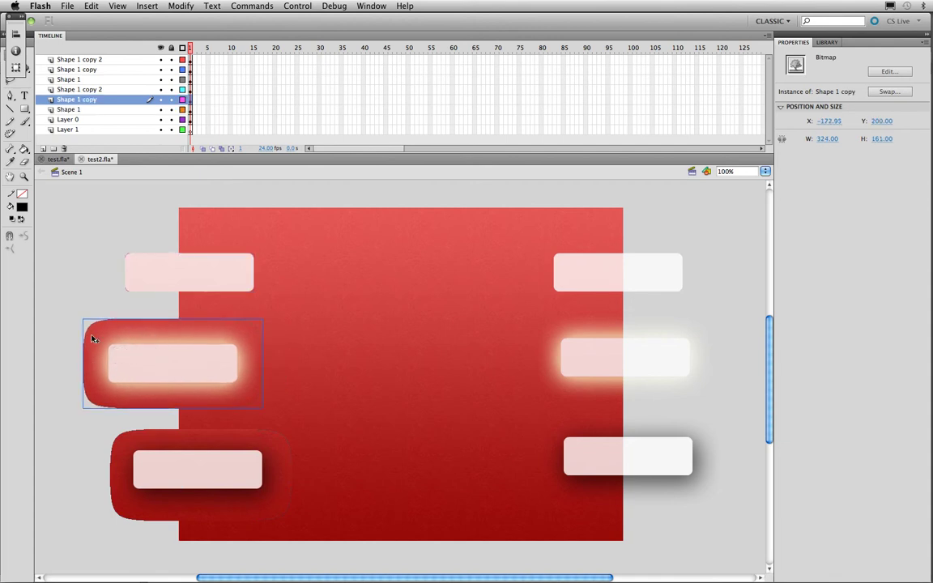
left_click_drag(635, 354, 594, 358)
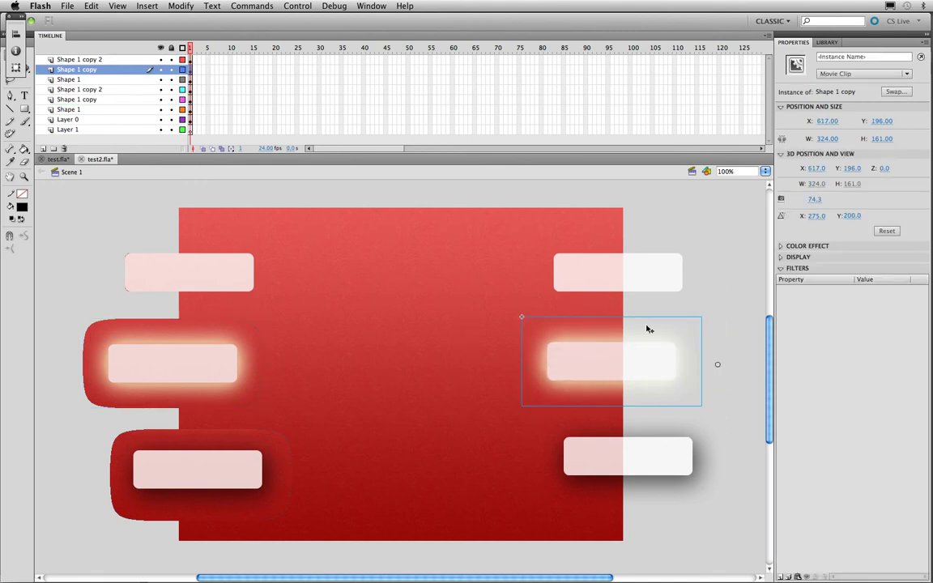
left_click(179, 357)
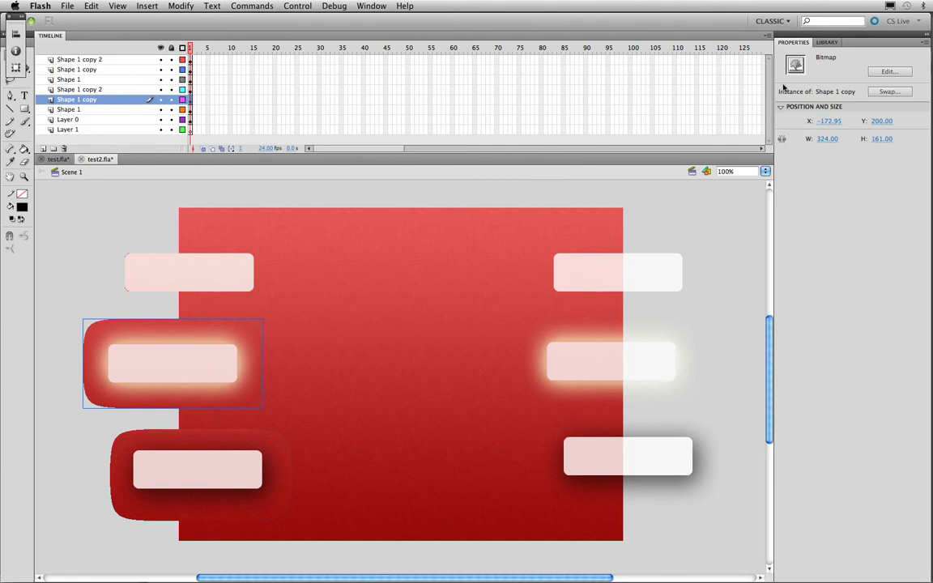
left_click(644, 357)
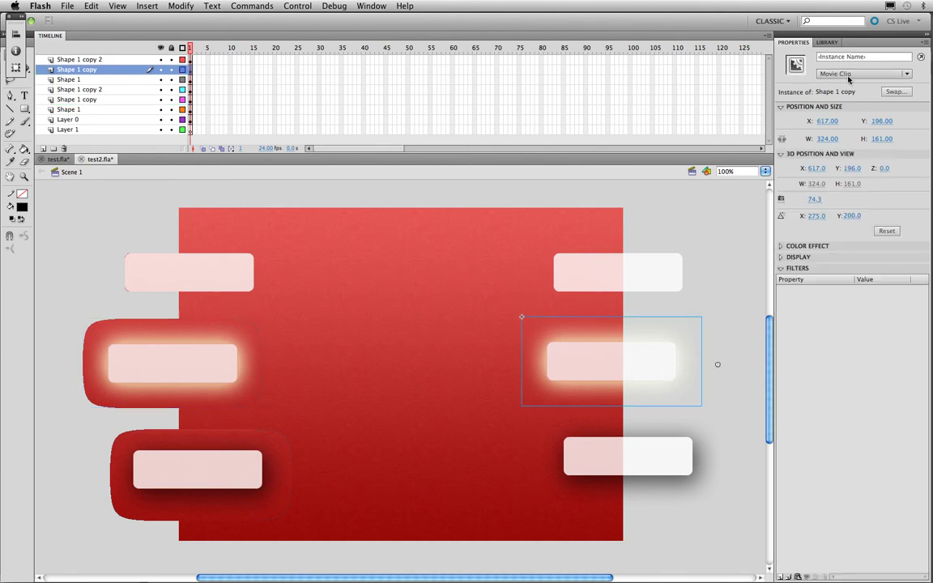
- Inside the glowing button's clip, toggle the rectangle and Outer Glow layers, then return to Scene 1
double_click(635, 351)
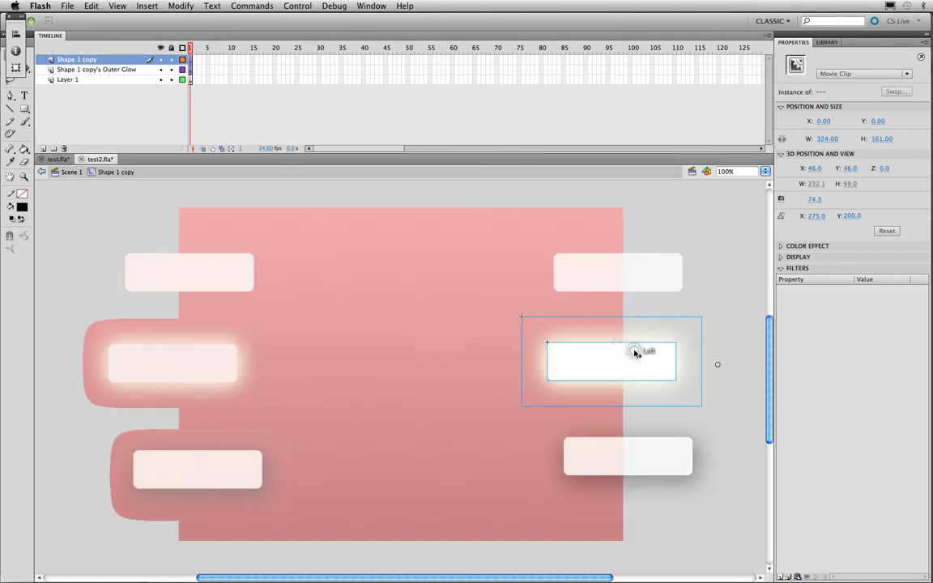
left_click(161, 61)
left_click(160, 61)
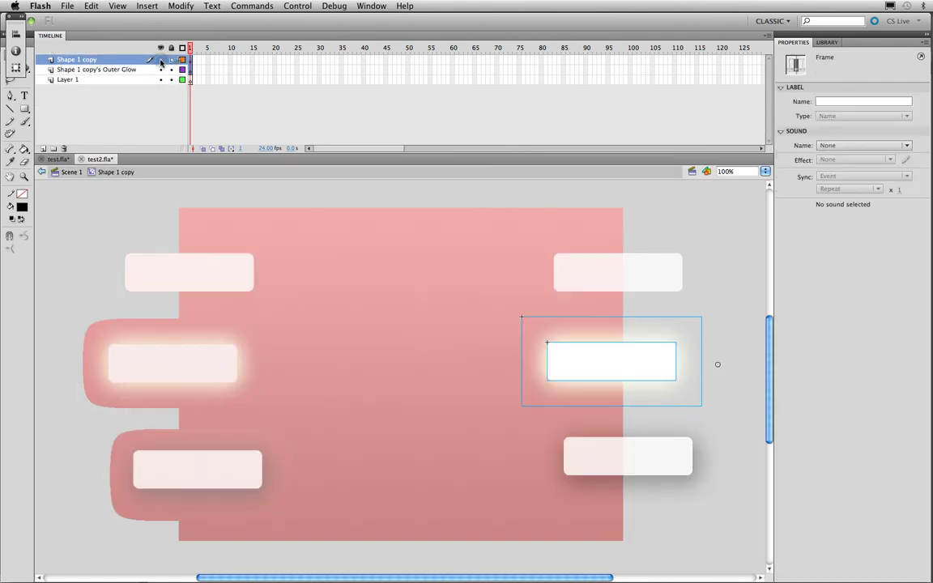
left_click(161, 70)
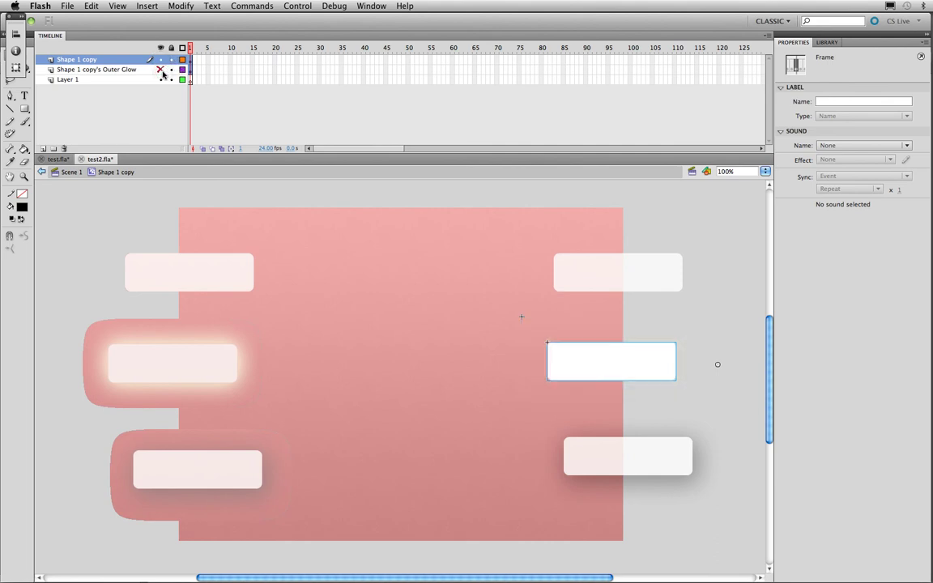
left_click(161, 70)
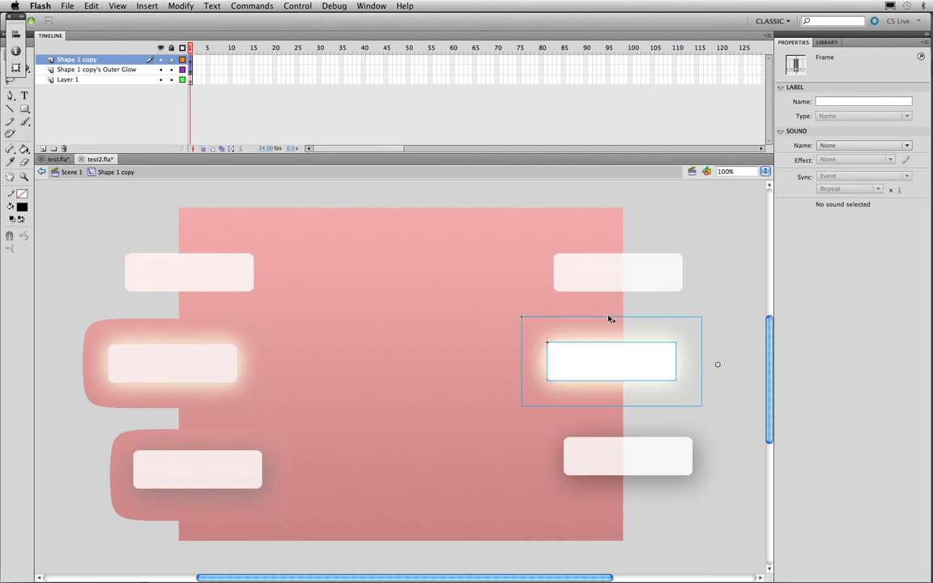
double_click(634, 288)
- Open the Shape 1 copy 2 clip and toggle its separate Drop Shadow layer
left_click(644, 456)
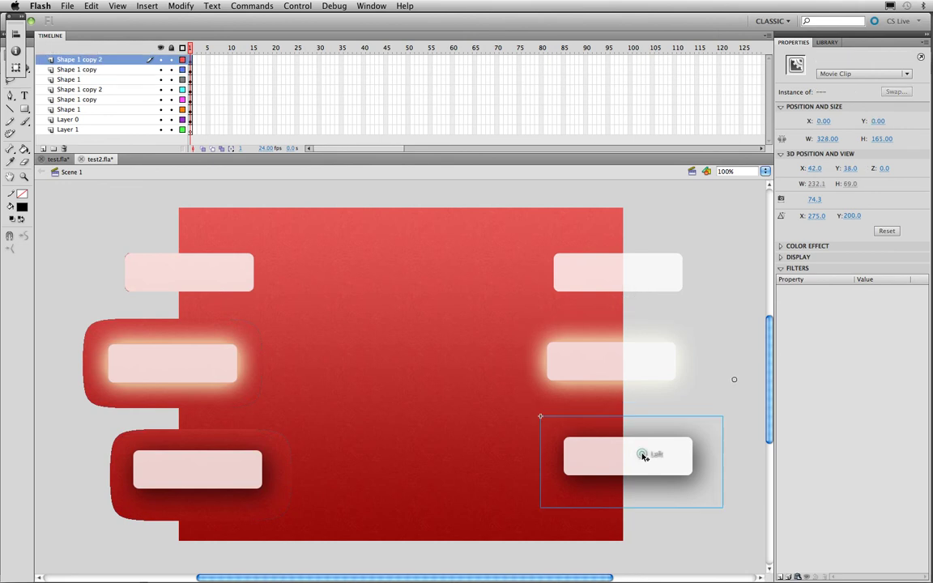
double_click(644, 456)
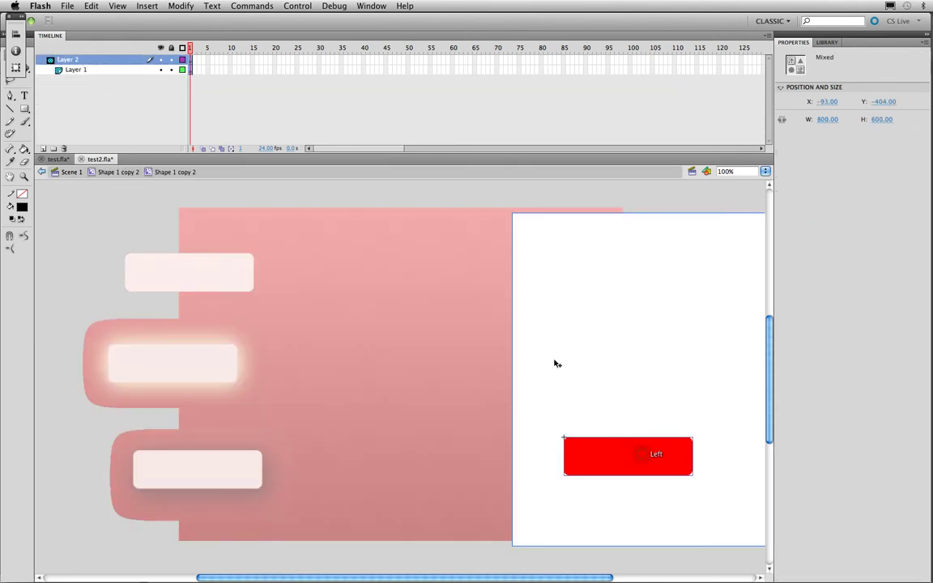
double_click(468, 386)
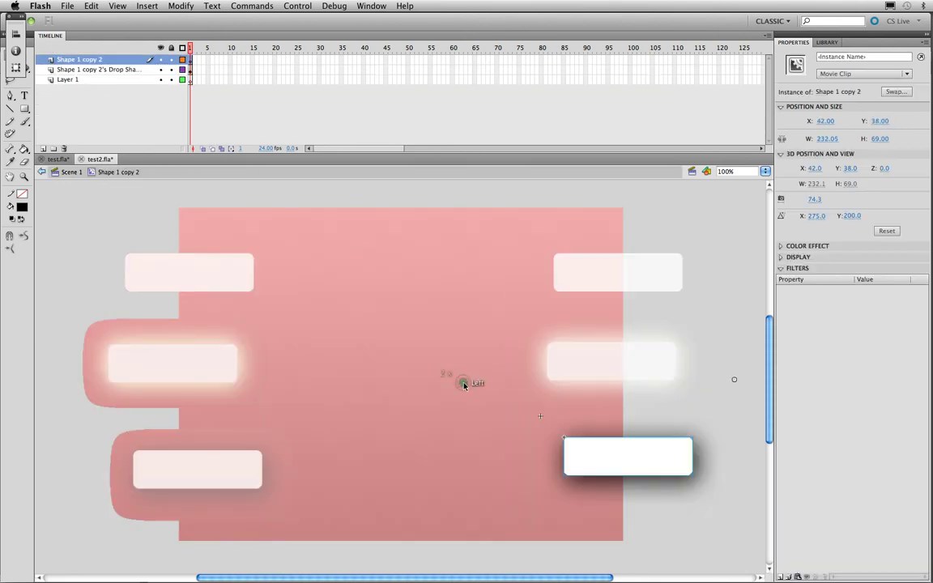
left_click(165, 59)
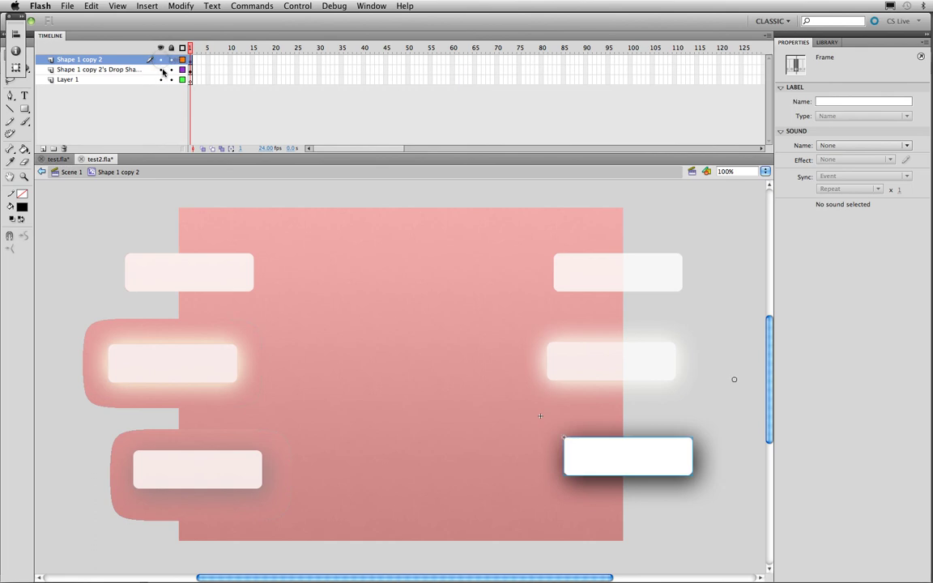
left_click(161, 70)
left_click(161, 70)
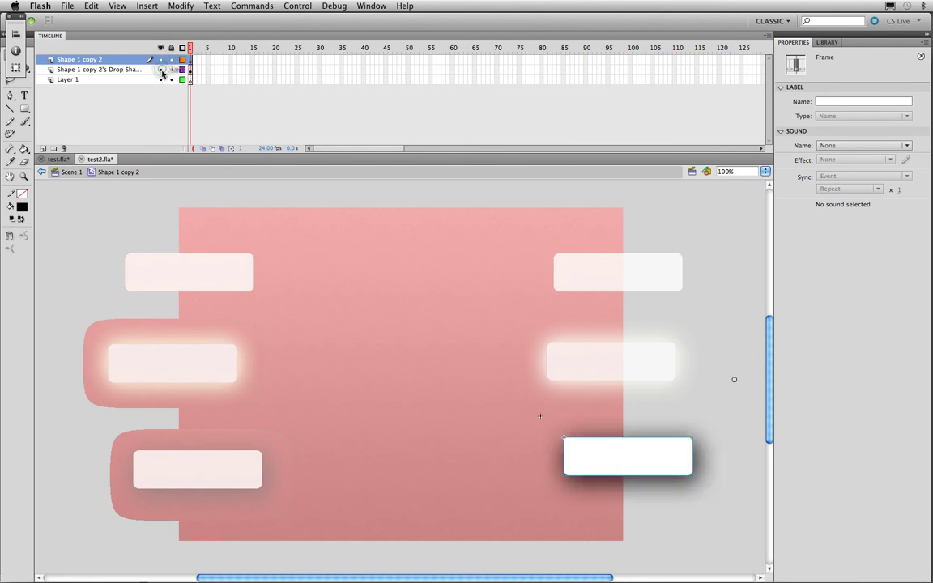
left_click(266, 192)
left_click(266, 192)
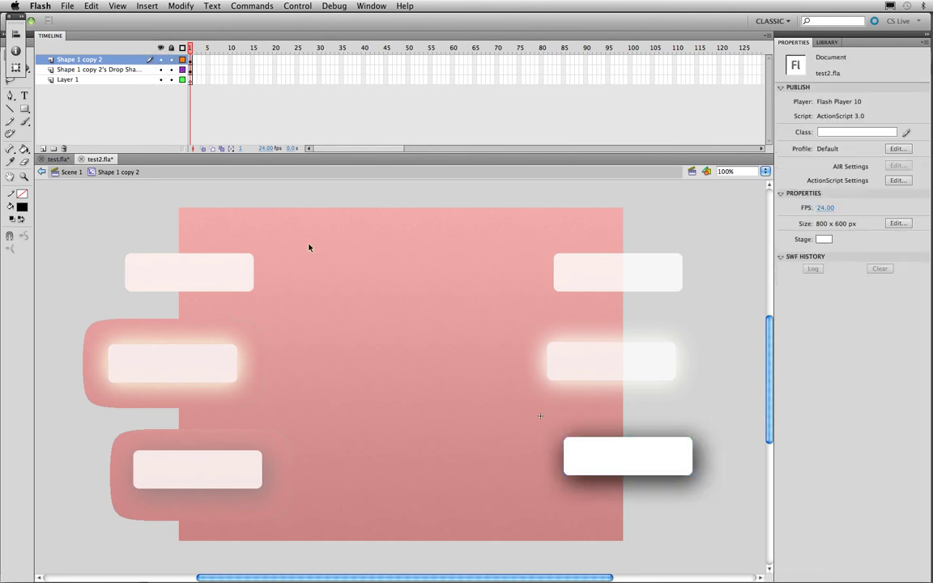